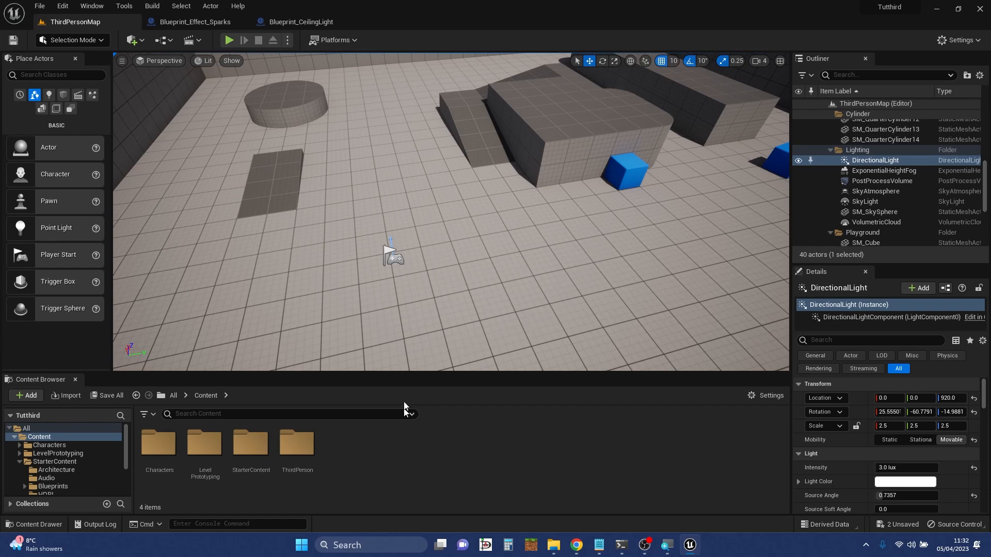
# - Place a Shape_Pipe mesh from the StarterContent Shapes folder on the floor beside the player start
pyautogui.moveTo(452, 294); pyautogui.dragTo(474, 285, button='right')
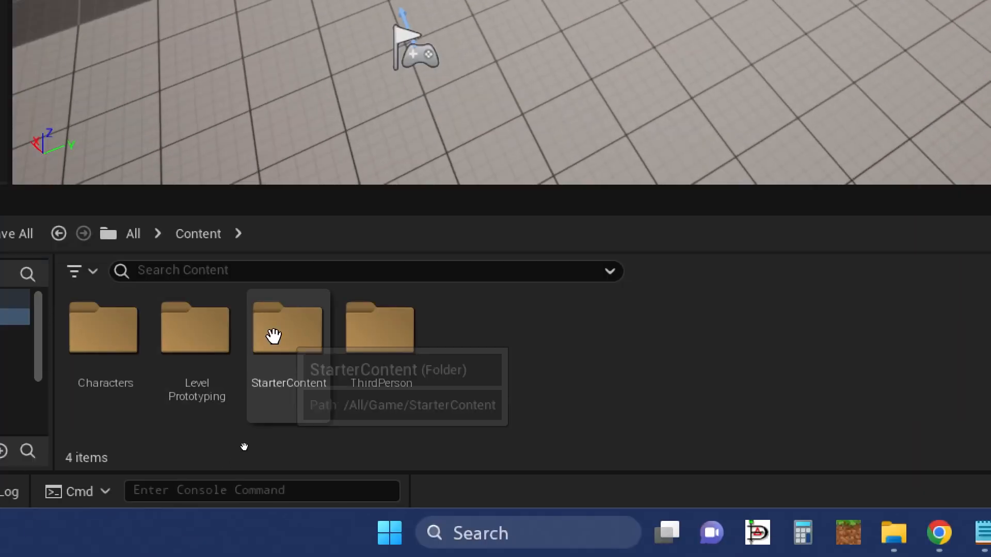
pyautogui.doubleClick(227, 417)
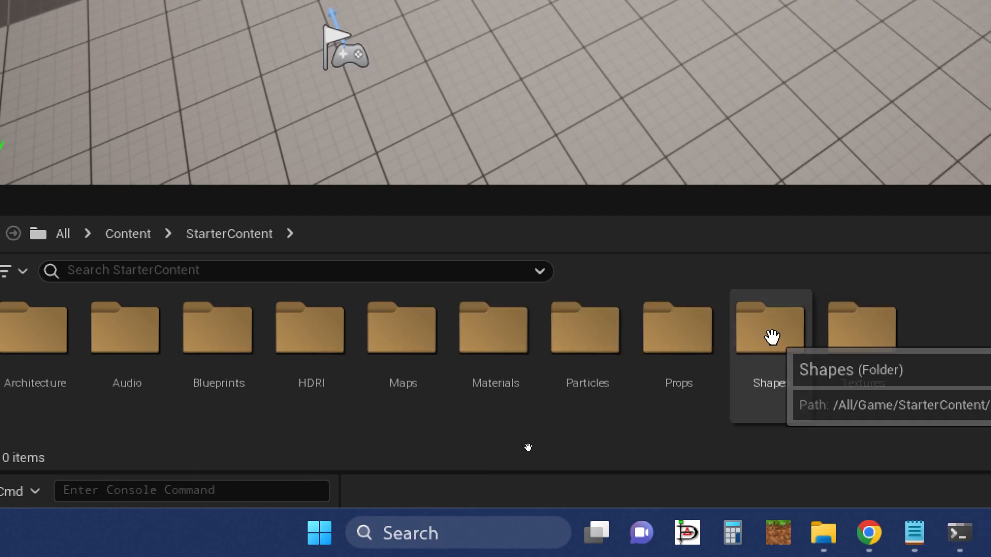
pyautogui.doubleClick(772, 338)
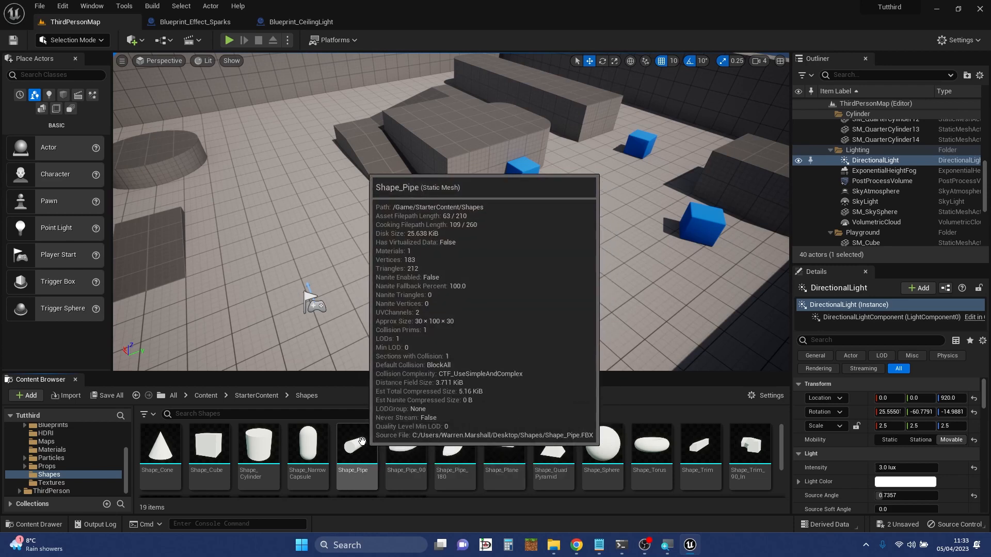
pyautogui.moveTo(363, 441); pyautogui.dragTo(396, 298)
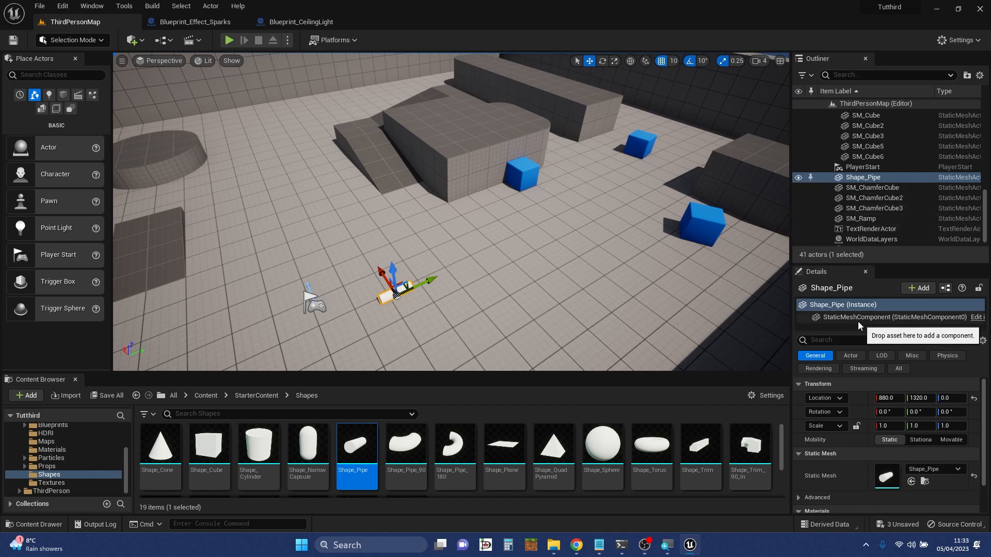
# - Convert the placed pipe into a new StaticMeshActor subclass blueprint named MyPipe, stored in the Content folder
pyautogui.moveTo(844, 321)
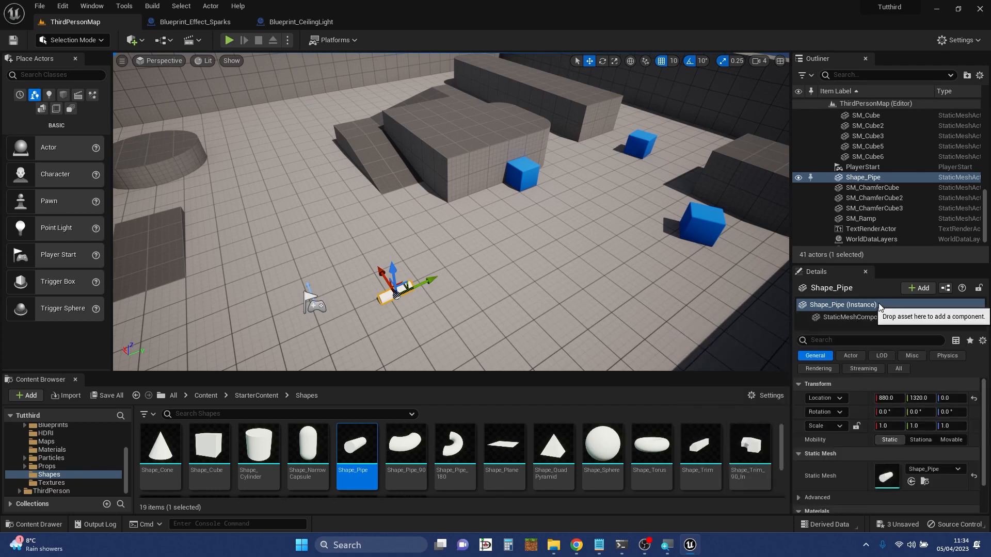
pyautogui.moveTo(835, 303)
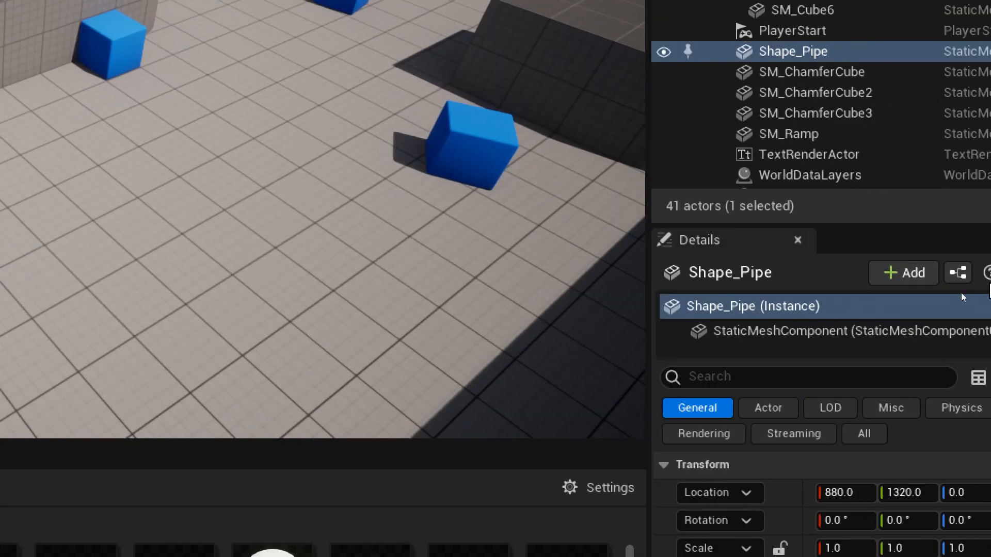
pyautogui.moveTo(862, 307)
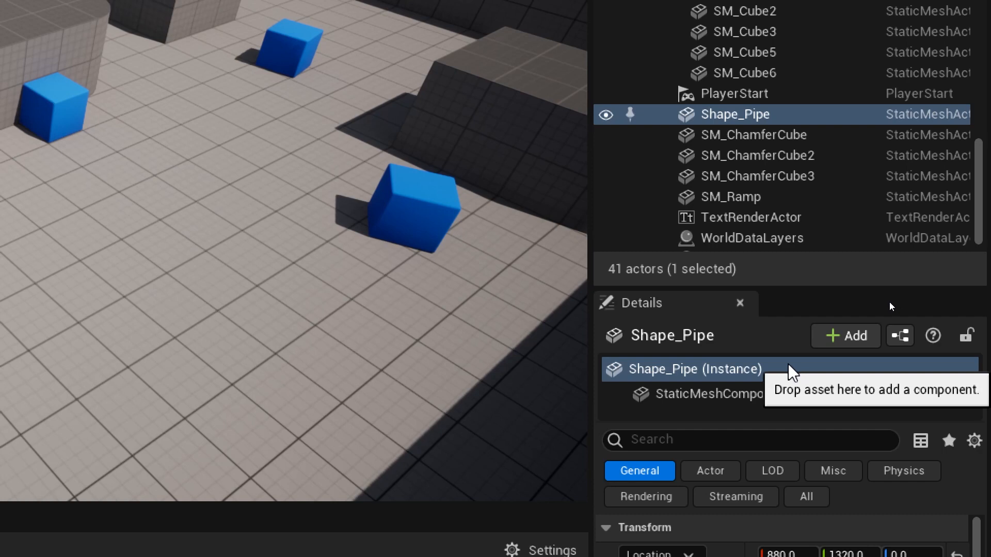
pyautogui.click(901, 336)
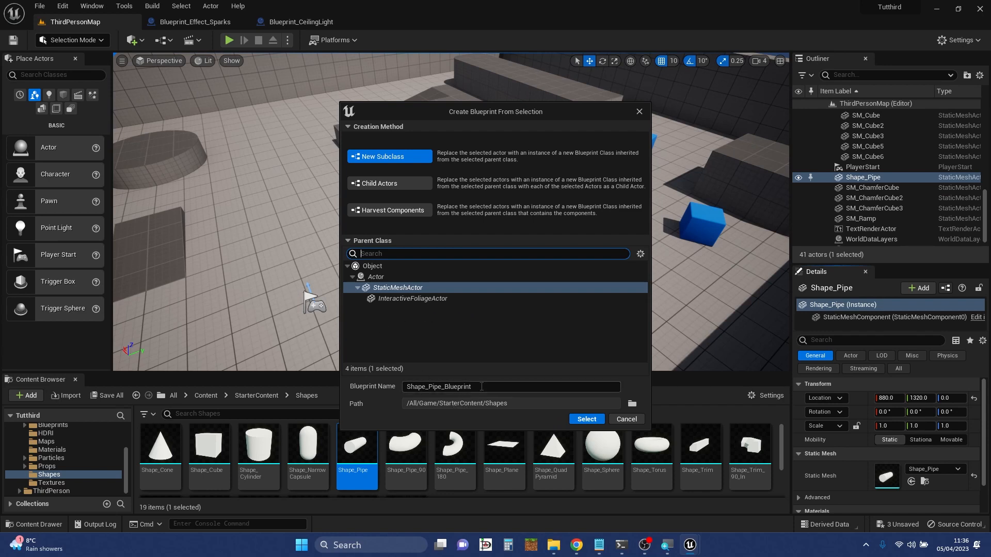
pyautogui.click(632, 404)
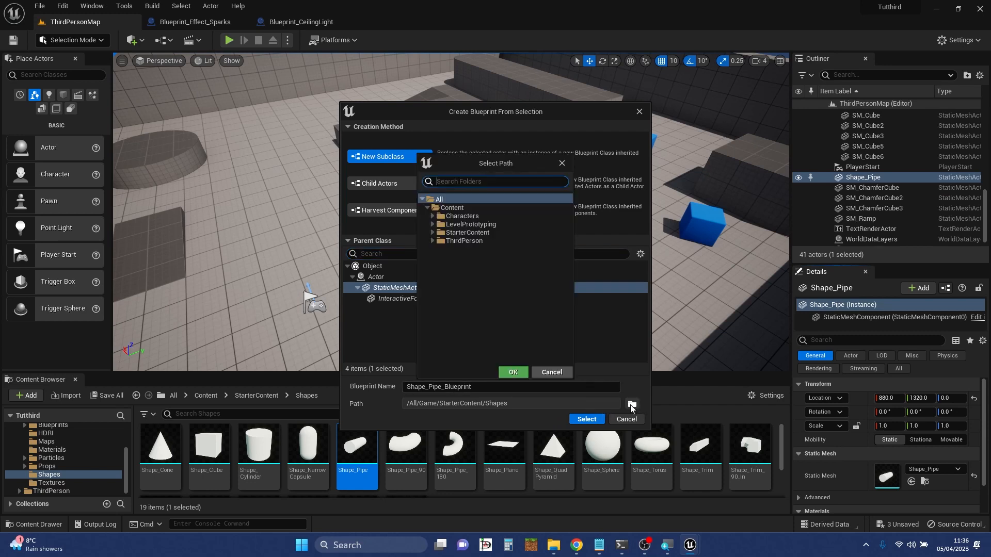
pyautogui.click(454, 208)
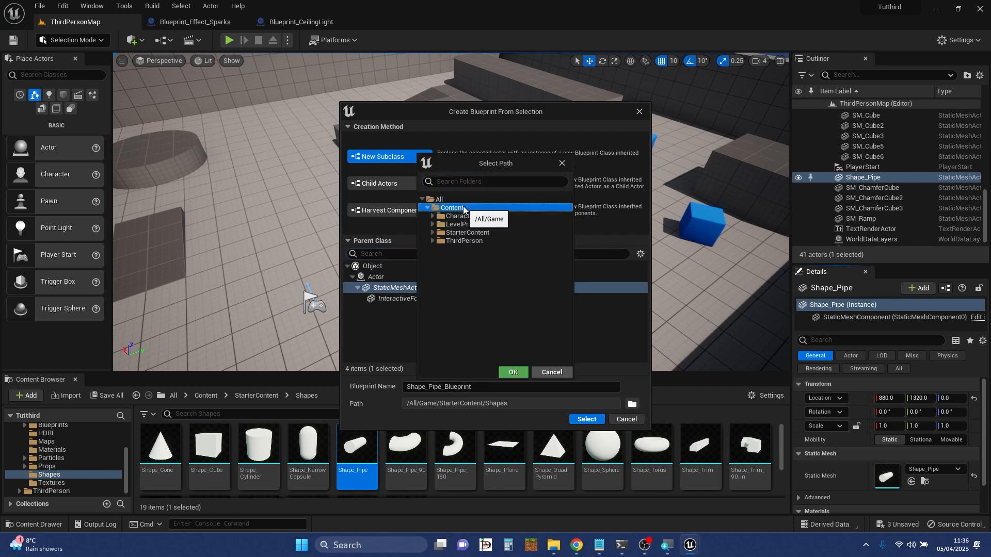
pyautogui.click(513, 371)
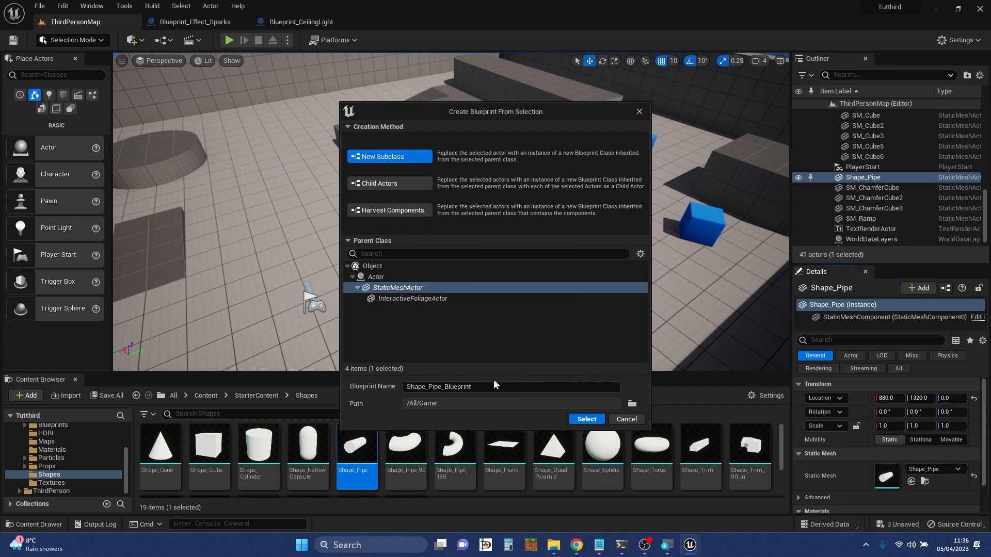
pyautogui.write('MyPipe')
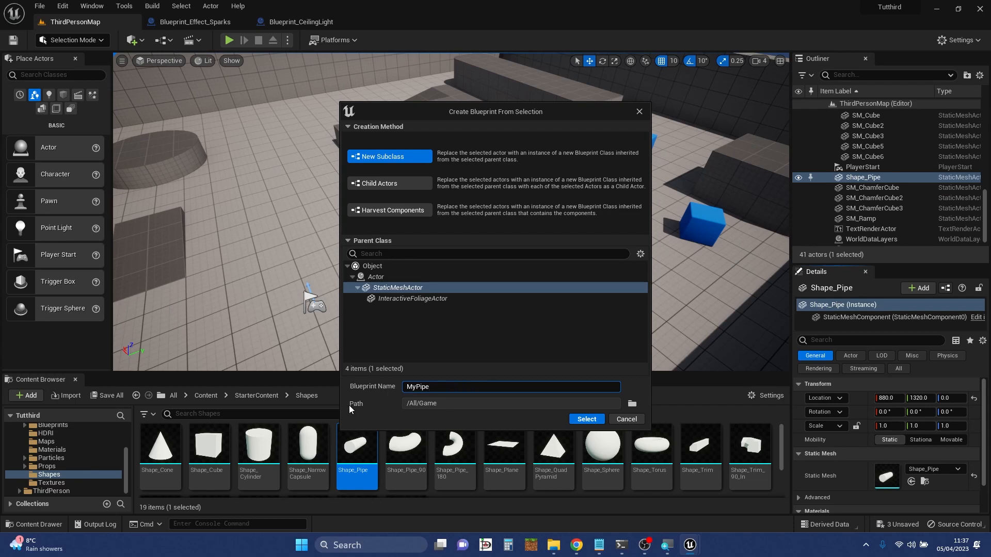
pyautogui.click(572, 419)
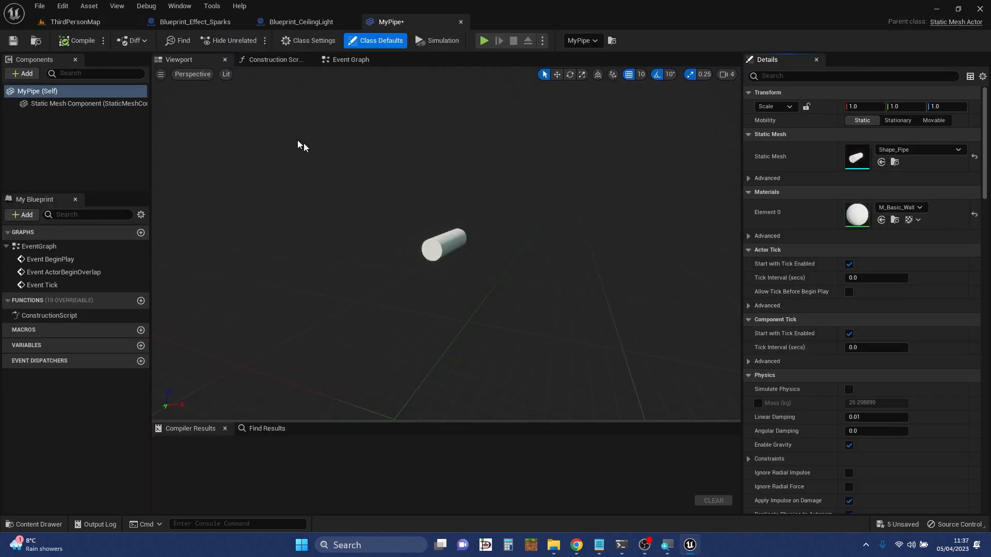
# - Inspect the pipe in its blueprint viewport, check its instance in ThirdPersonMap, and reopen the MyPipe blueprint
pyautogui.moveTo(448, 199); pyautogui.dragTo(482, 222, button='right')
pyautogui.press('w')
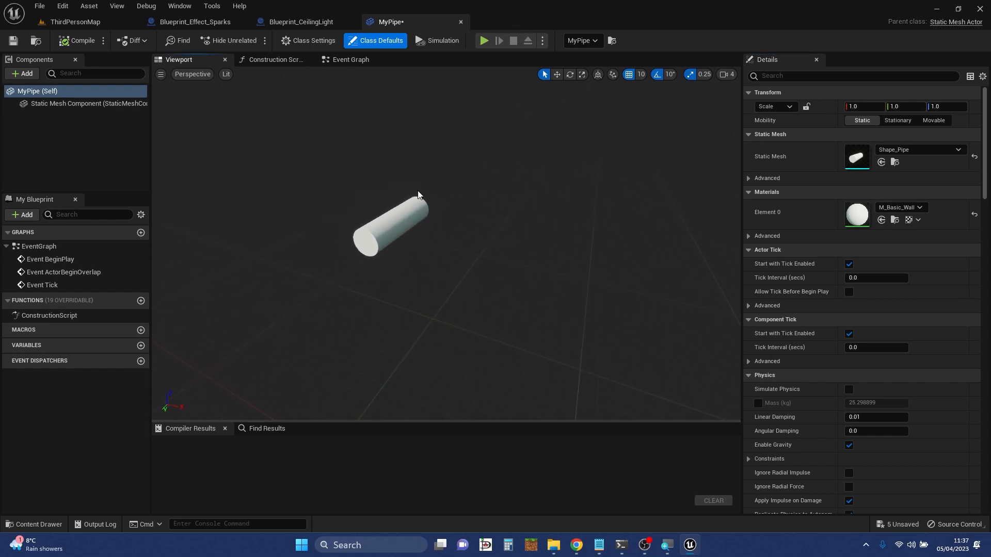
pyautogui.click(75, 21)
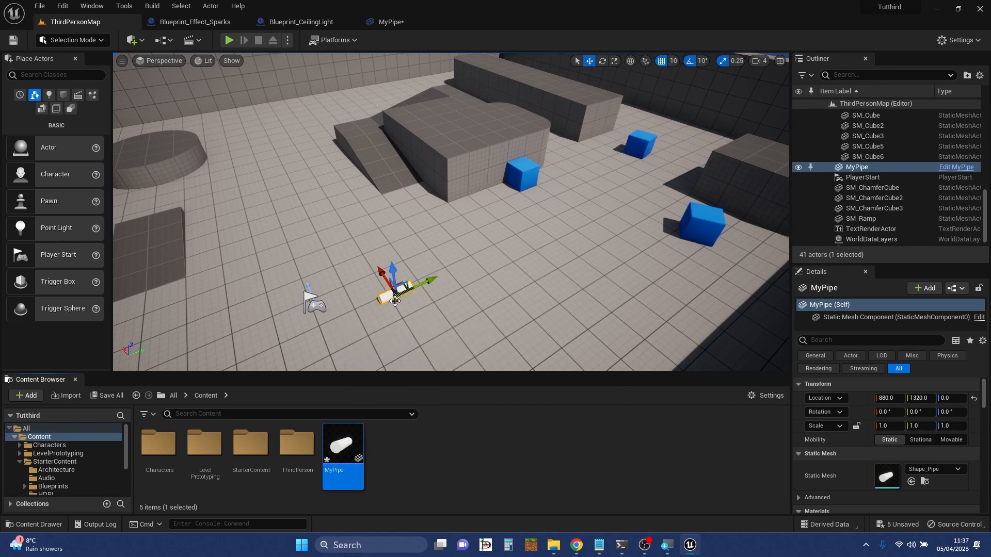
pyautogui.doubleClick(342, 444)
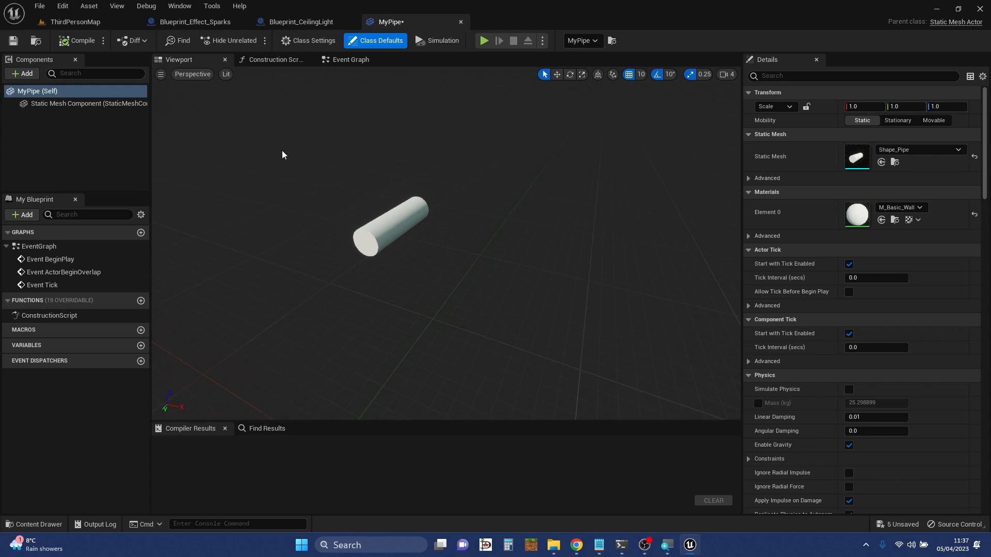
# - Add a Cube component to the MyPipe blueprint, keeping its default name
pyautogui.rightClick(56, 93)
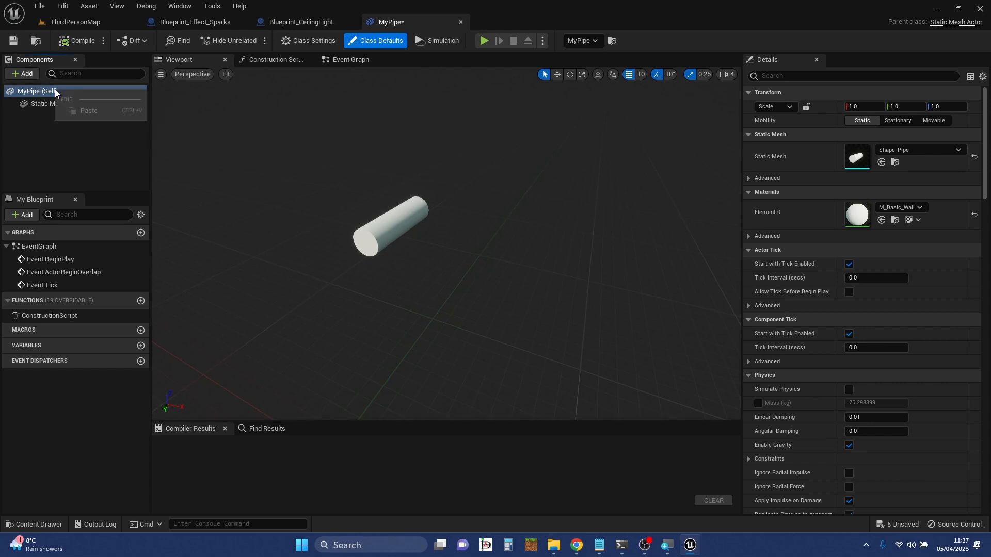
pyautogui.click(27, 74)
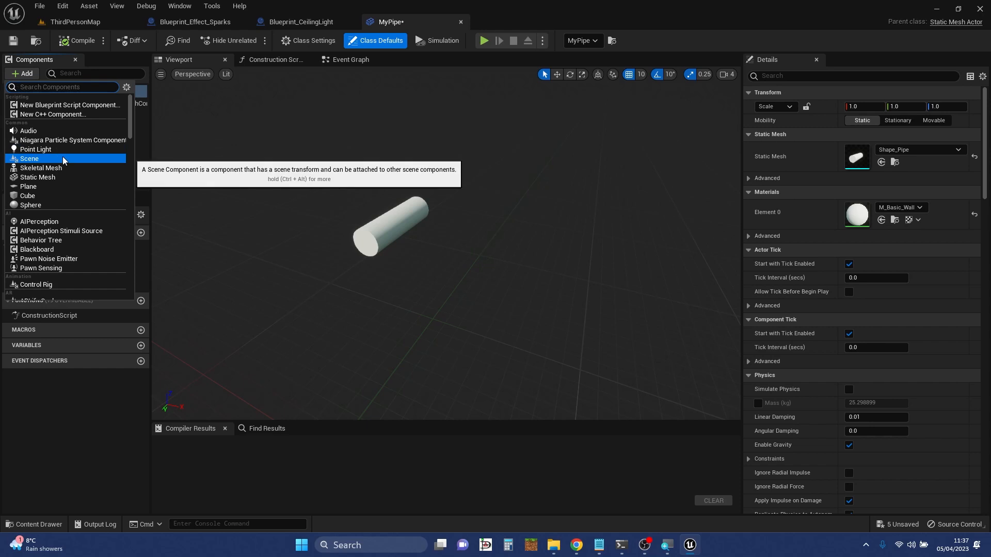
pyautogui.write('box')
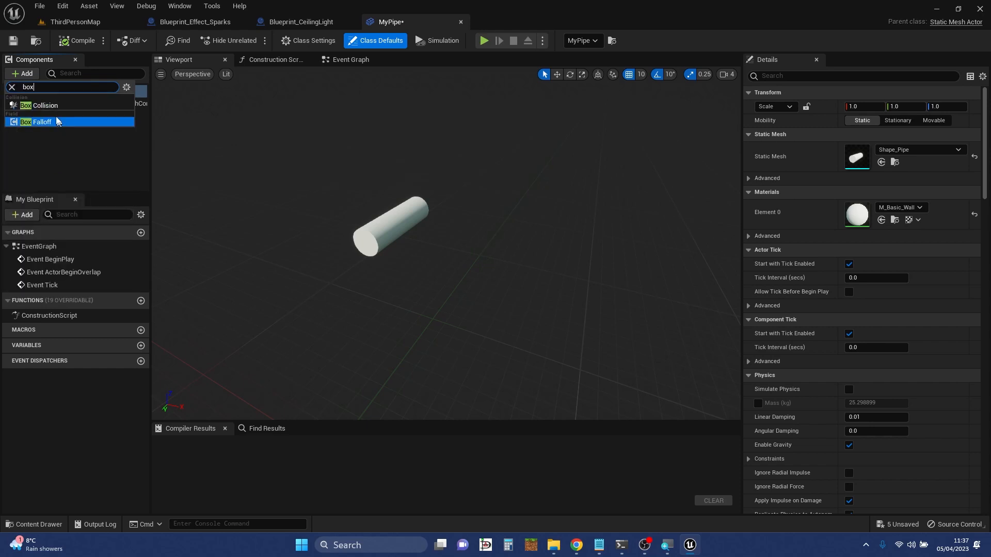
pyautogui.moveTo(44, 87); pyautogui.dragTo(18, 86)
pyautogui.write('cube')
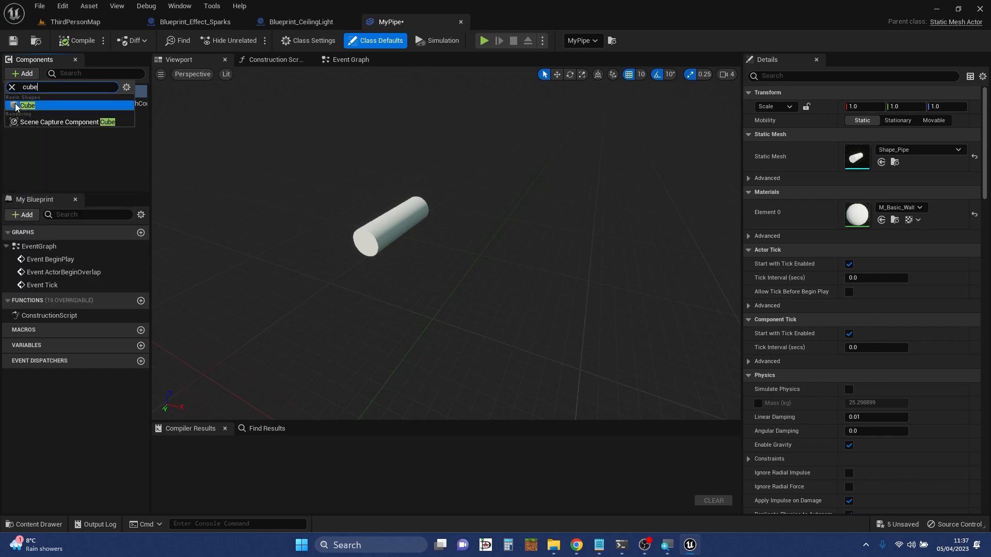
pyautogui.click(27, 105)
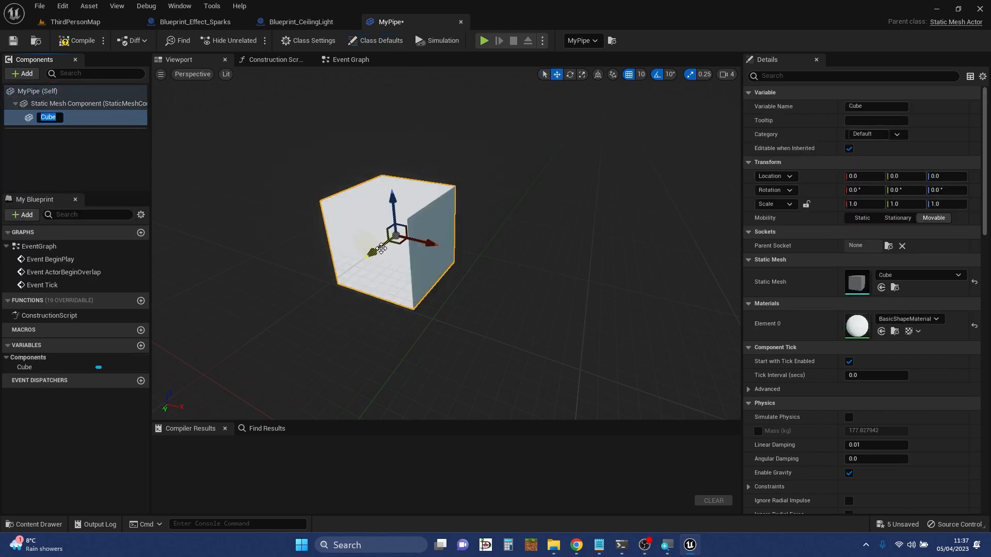
pyautogui.press('Return')
# - Move the cube to Y 70 and Z 50 relative to the pipe, and compile and save the blueprint
pyautogui.moveTo(373, 247); pyautogui.dragTo(330, 277)
pyautogui.moveTo(444, 254)
pyautogui.mouseDown(button='right')
pyautogui.moveTo(351, 258)
pyautogui.moveTo(452, 234)
pyautogui.moveTo(450, 219)
pyautogui.moveTo(452, 249)
pyautogui.mouseUp(button='right')
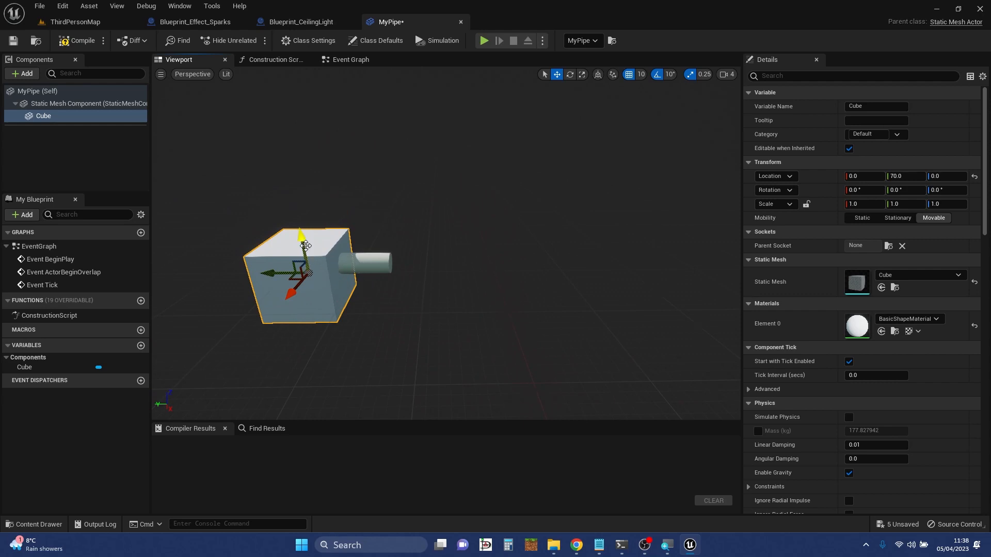
pyautogui.moveTo(304, 242); pyautogui.dragTo(303, 212)
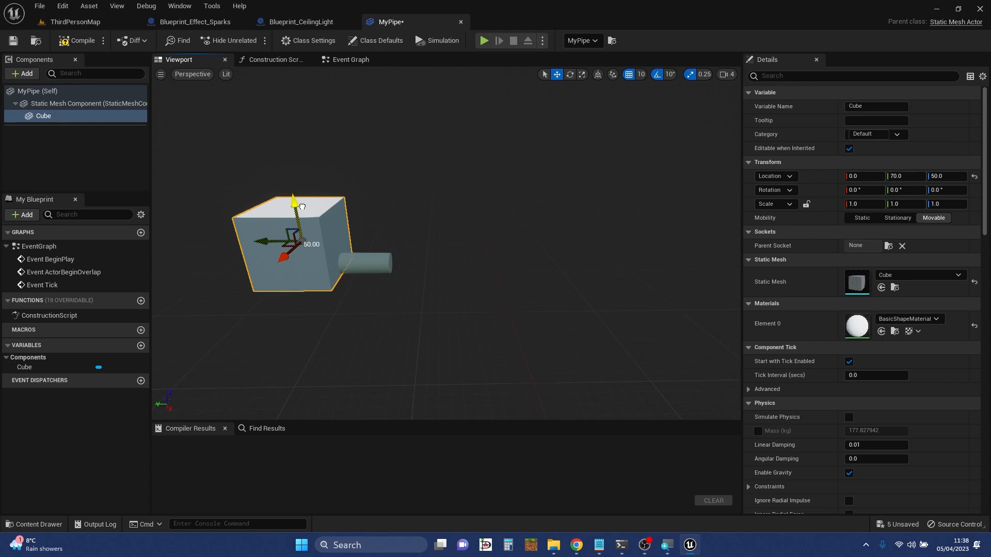
pyautogui.click(82, 45)
pyautogui.click(13, 41)
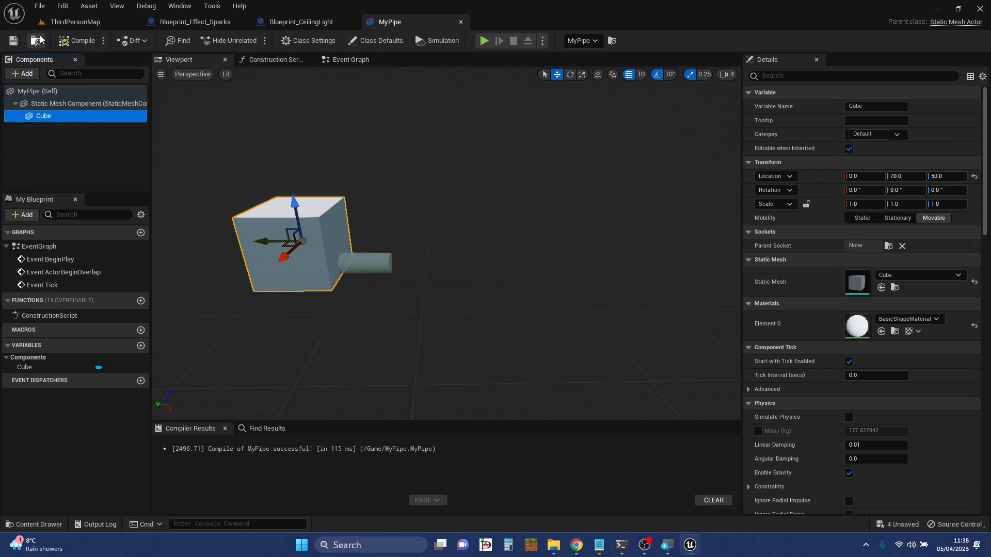
# - Examine the updated MyPipe actor up close in ThirdPersonMap
pyautogui.click(72, 22)
pyautogui.press('f')
pyautogui.moveTo(451, 211); pyautogui.dragTo(462, 180, button='right')
pyautogui.press('s')
pyautogui.moveTo(363, 255); pyautogui.dragTo(333, 252, button='right')
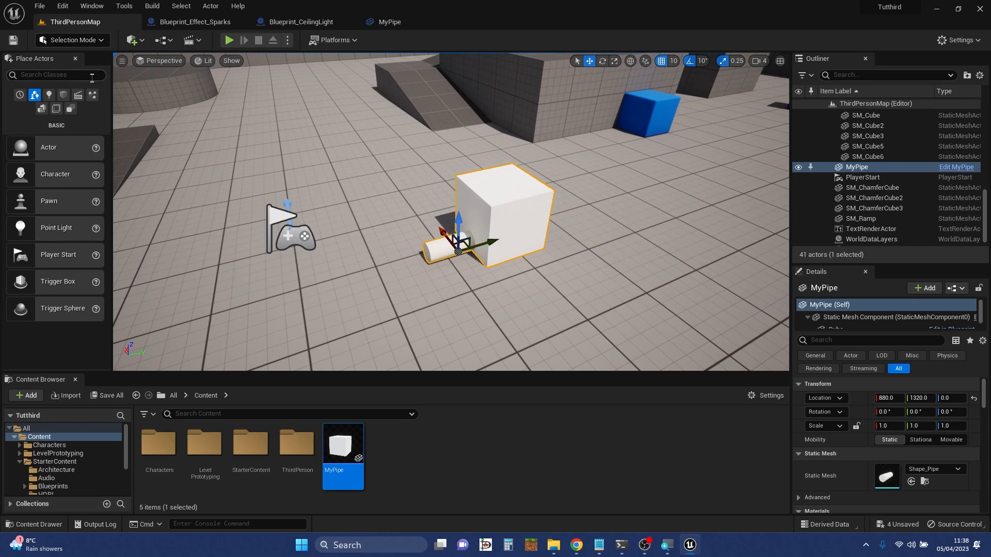
# - Set the mobility of the pipe's Static Mesh Component in the MyPipe blueprint to Movable
pyautogui.click(402, 20)
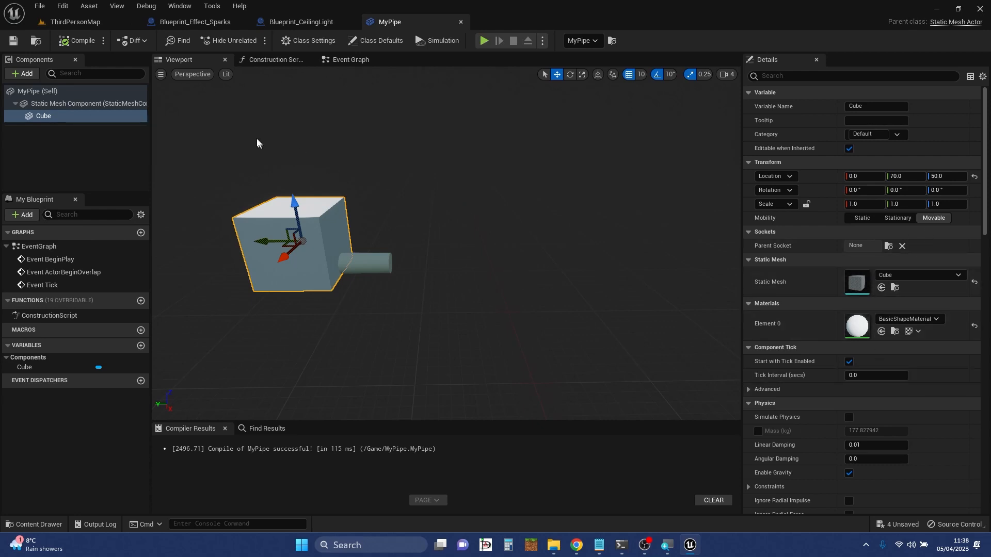
pyautogui.click(82, 104)
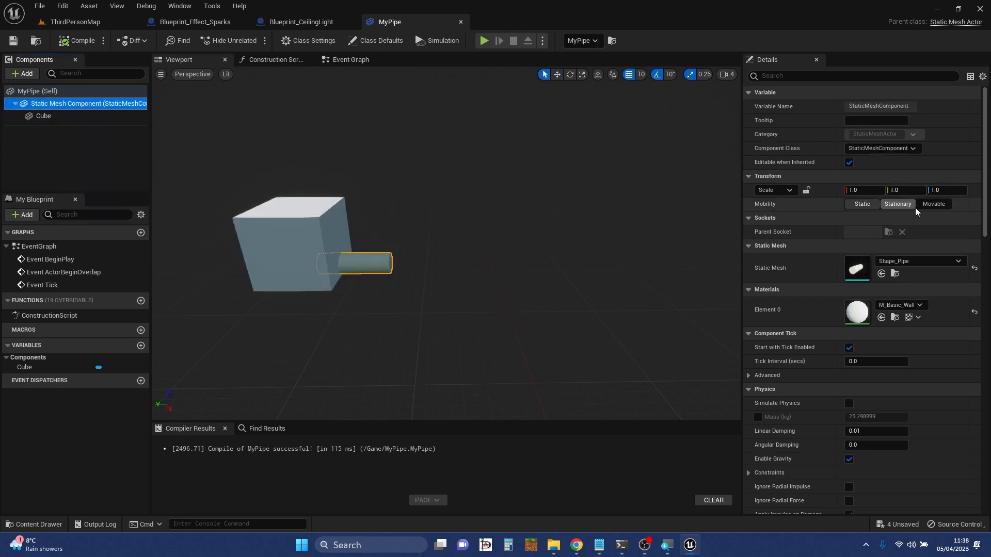
pyautogui.click(932, 205)
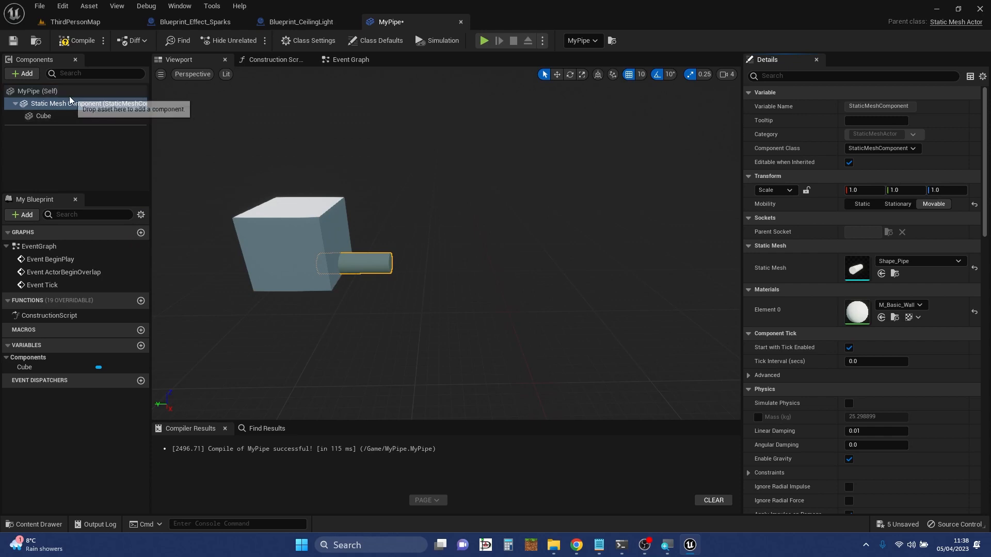
# - Add a Rotating Movement component to the MyPipe blueprint, keeping its default name
pyautogui.click(37, 75)
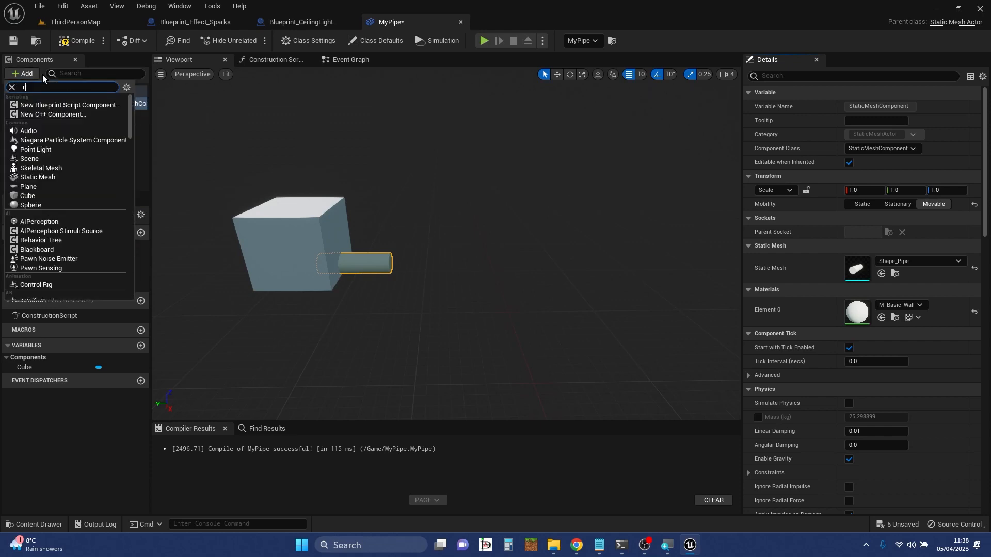
pyautogui.write('rota')
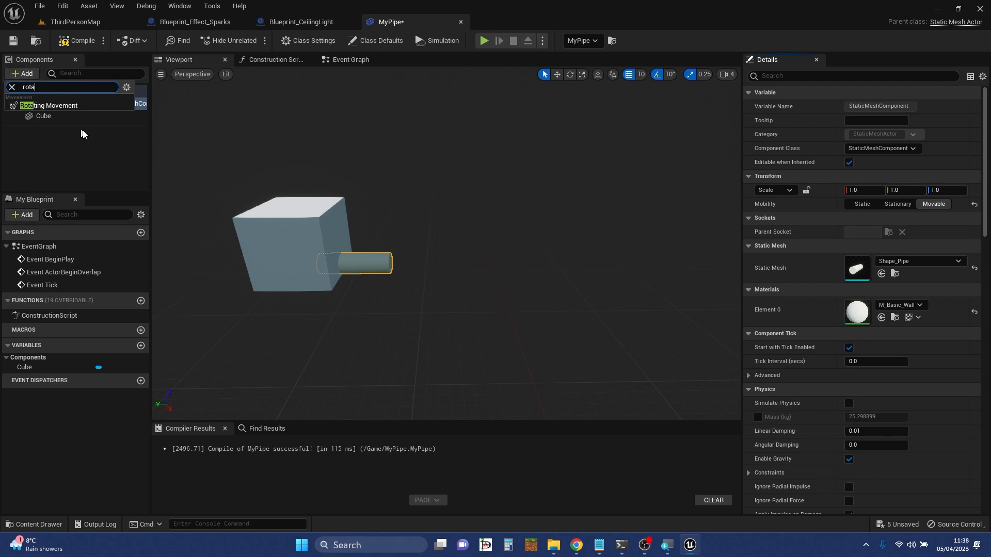
pyautogui.click(82, 103)
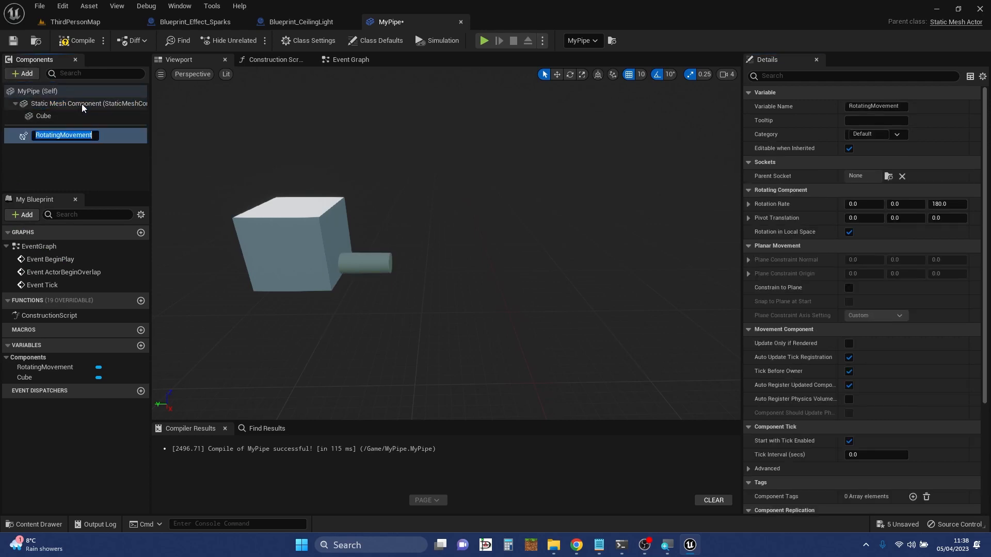
pyautogui.click(91, 166)
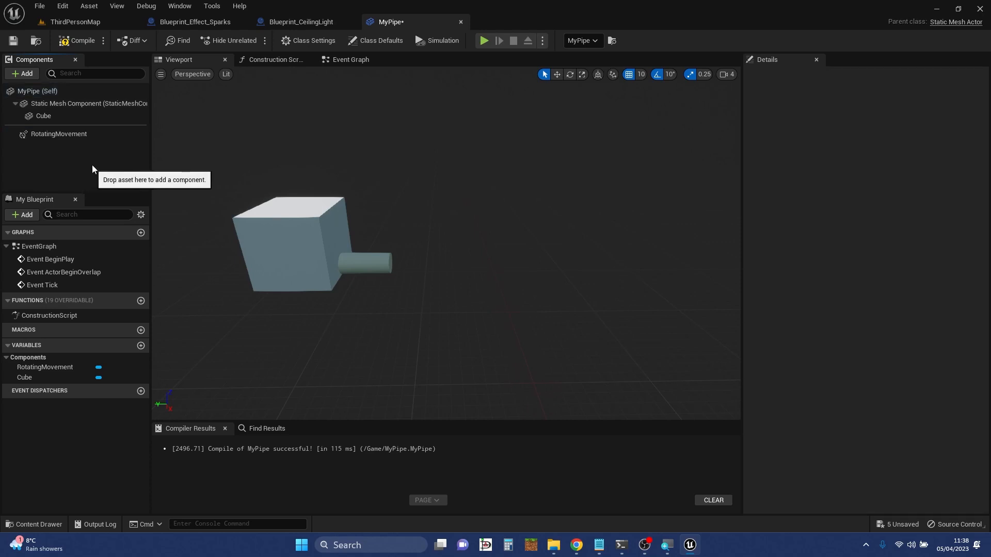
# - Search MyPipe's component list for "spark", "nia" and "parti", and clear the search
pyautogui.click(78, 74)
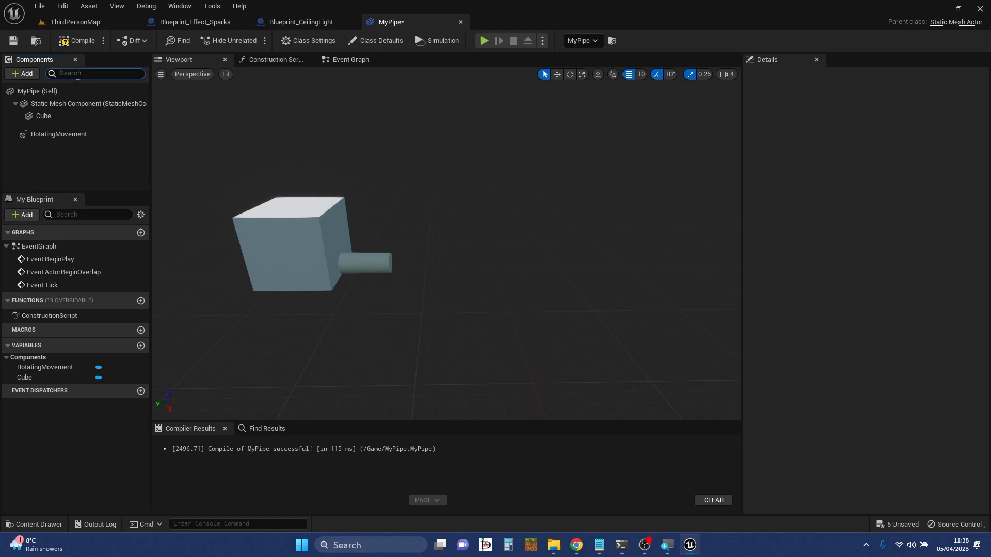
pyautogui.write('sla')
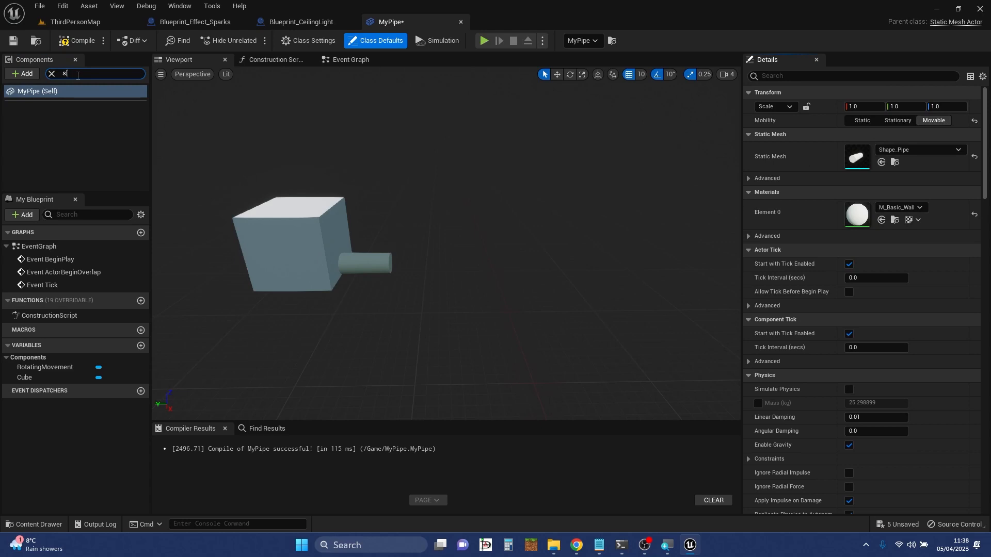
pyautogui.press('BackSpace')
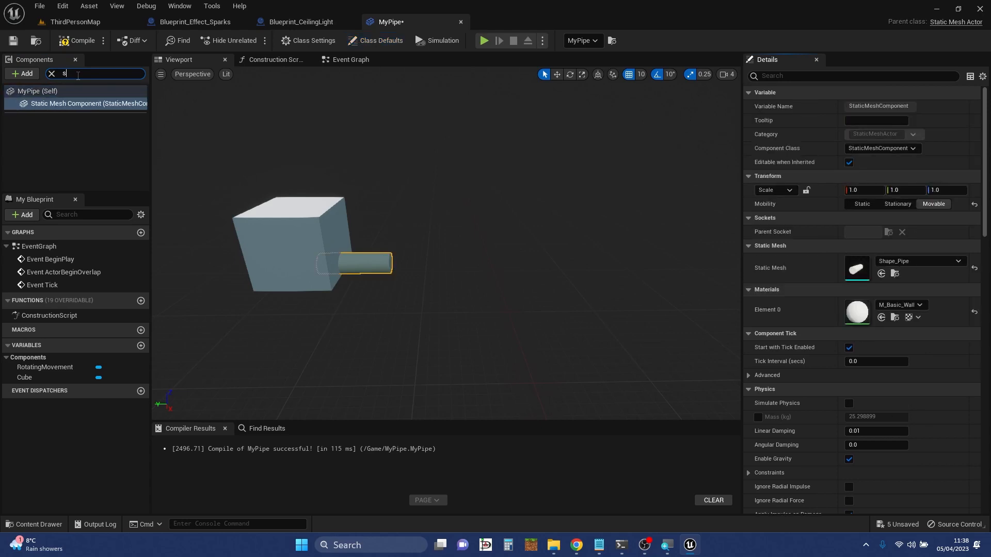
pyautogui.write('park')
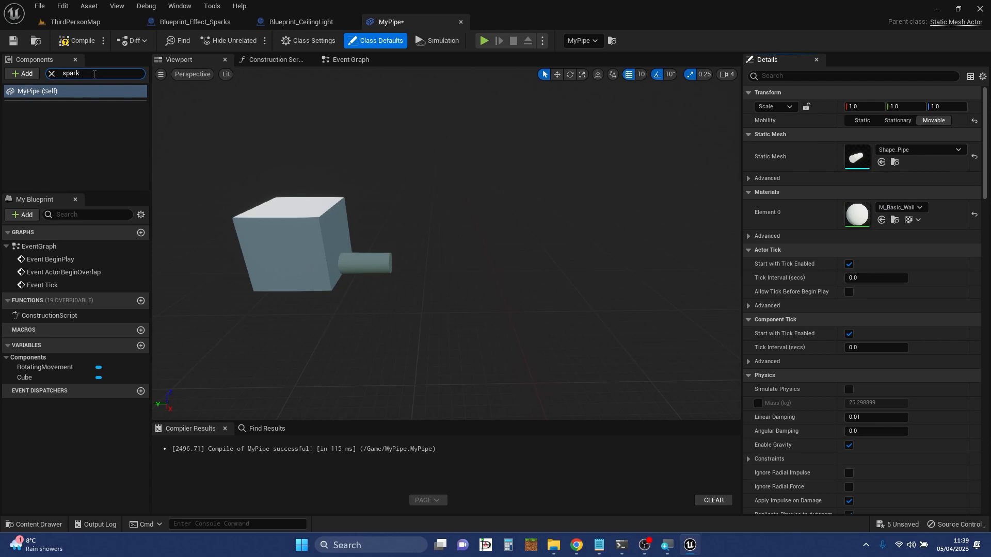
pyautogui.doubleClick(95, 74)
pyautogui.write('iag')
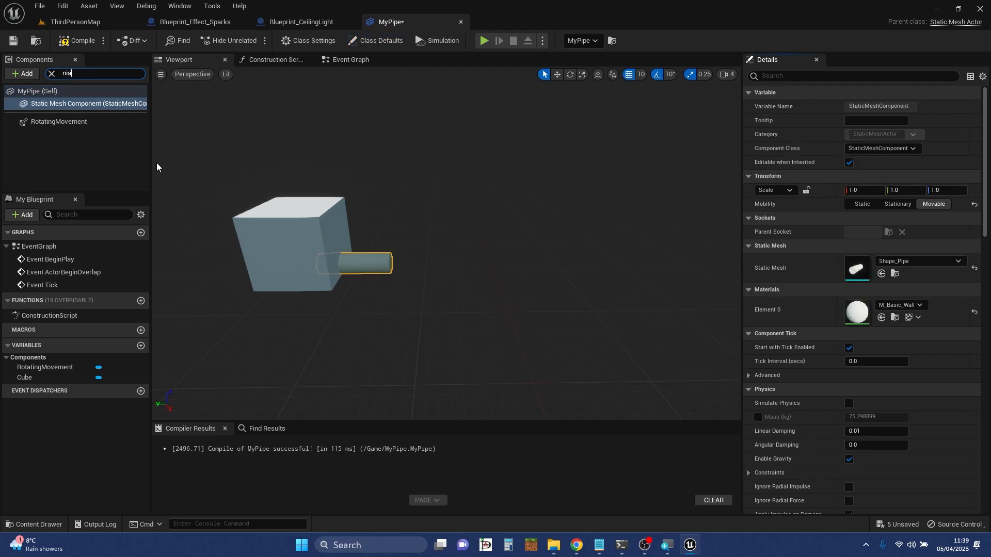
pyautogui.press('BackSpace')
pyautogui.press('BackSpace')
pyautogui.press('BackSpace')
pyautogui.press('BackSpace')
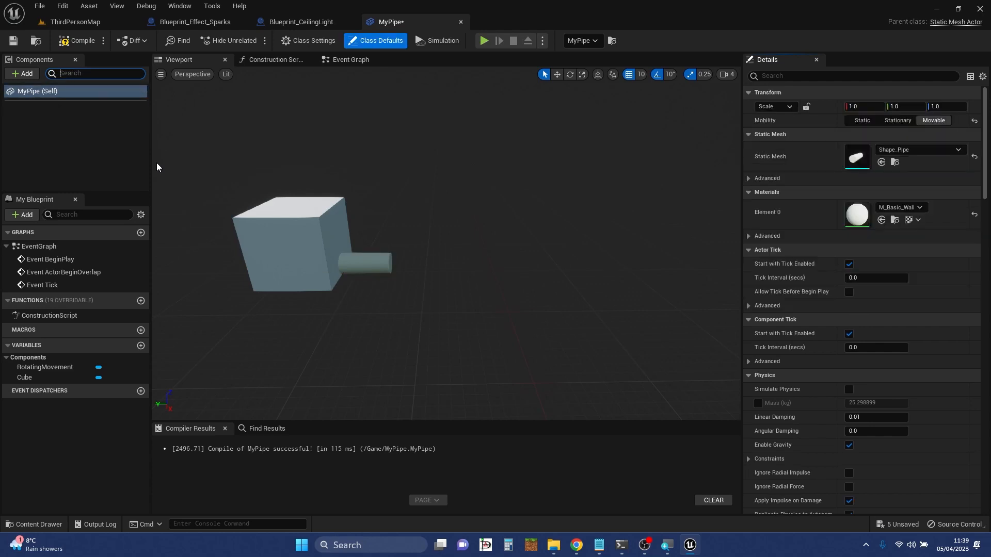
pyautogui.write('parti')
pyautogui.press('BackSpace')
pyautogui.press('BackSpace')
pyautogui.press('BackSpace')
pyautogui.press('BackSpace')
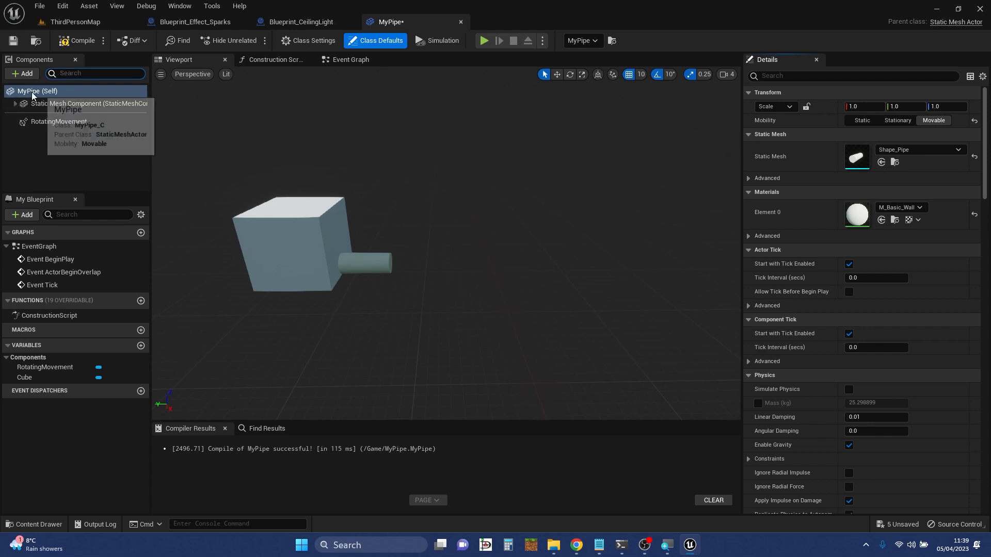
# - Add a Niagara Particle System component with its default name to MyPipe's static mesh and move it to Y 120
pyautogui.click(22, 74)
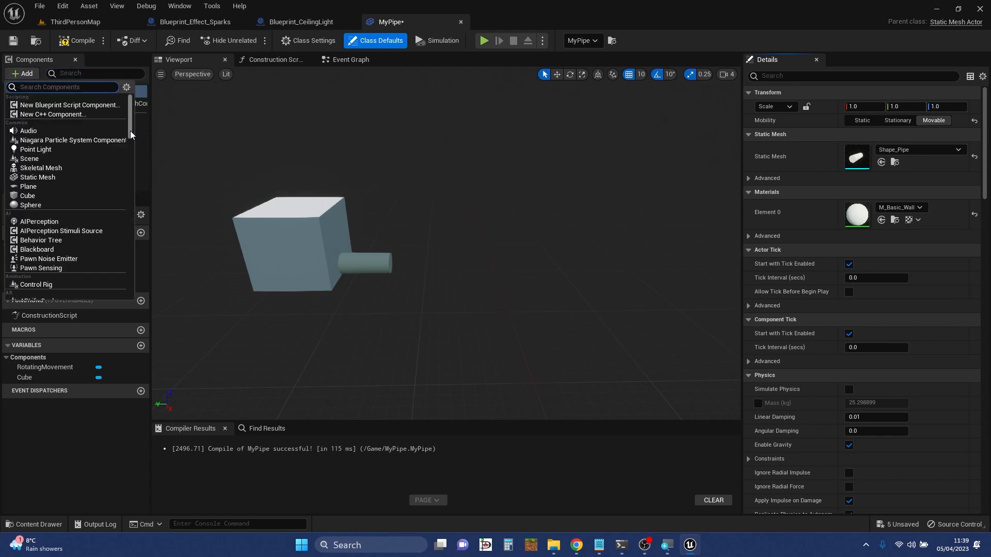
pyautogui.click(54, 141)
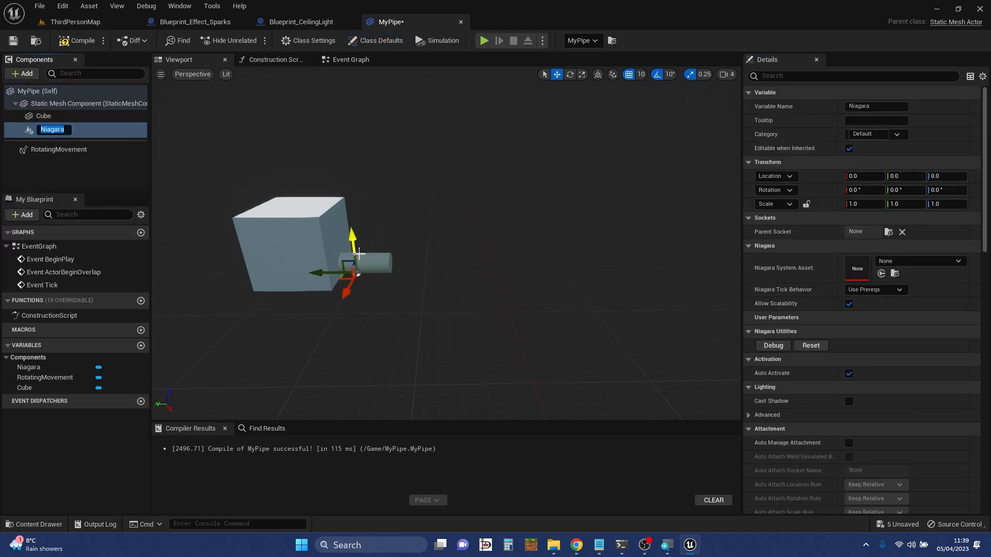
pyautogui.press('Return')
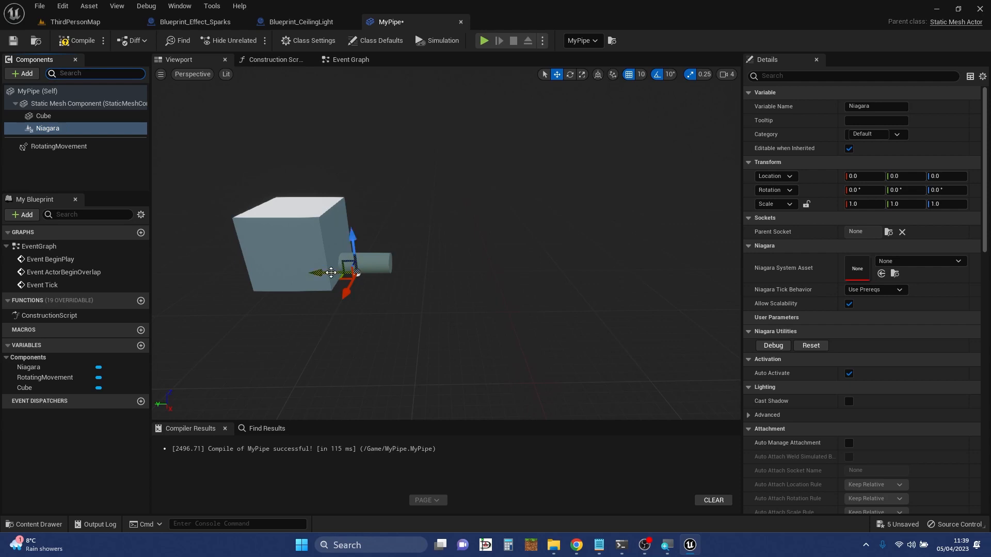
pyautogui.moveTo(330, 274); pyautogui.dragTo(233, 266)
pyautogui.moveTo(235, 280); pyautogui.dragTo(289, 282, button='right')
pyautogui.press('a')
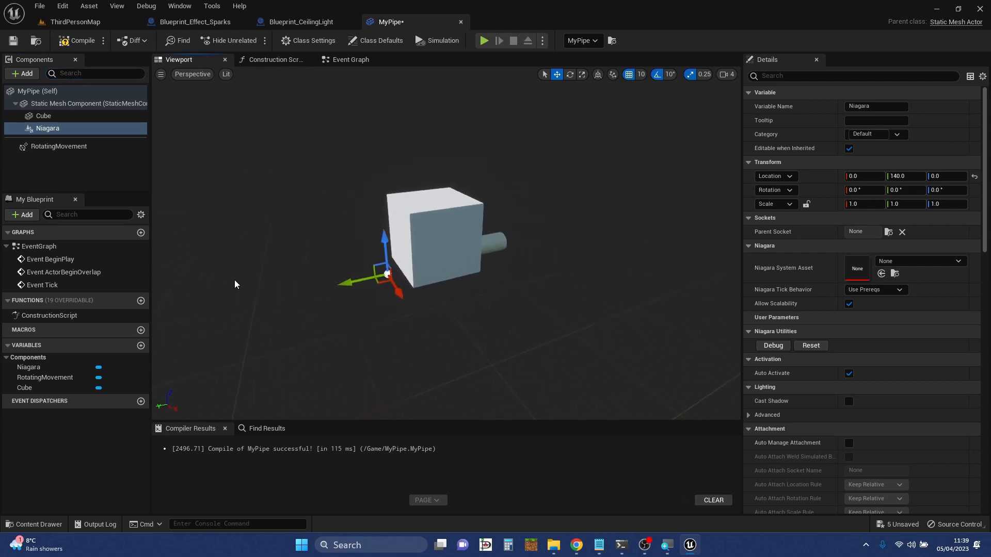
pyautogui.moveTo(353, 281); pyautogui.dragTo(376, 280)
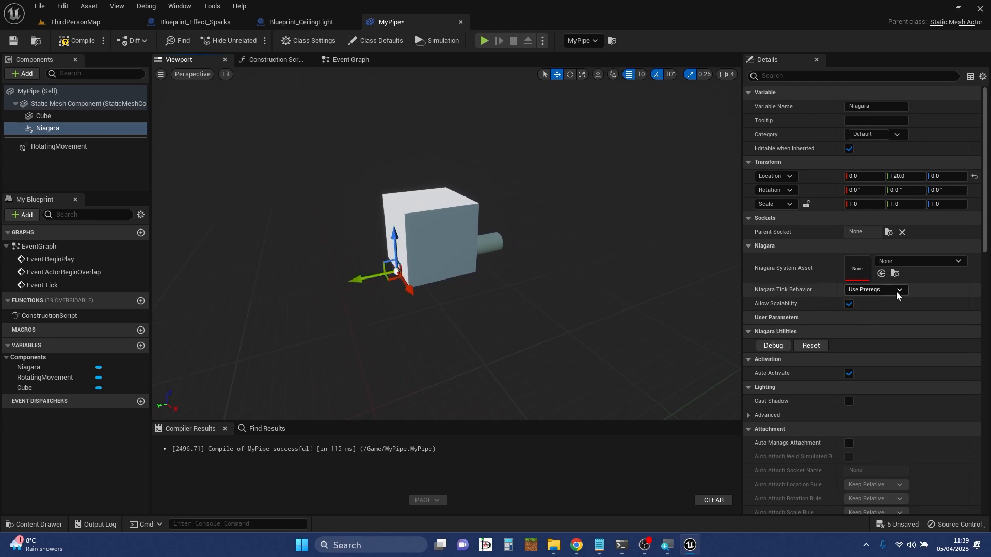
# - Try to assign a Niagara system asset to the Niagara component, and delete the component from MyPipe
pyautogui.click(958, 261)
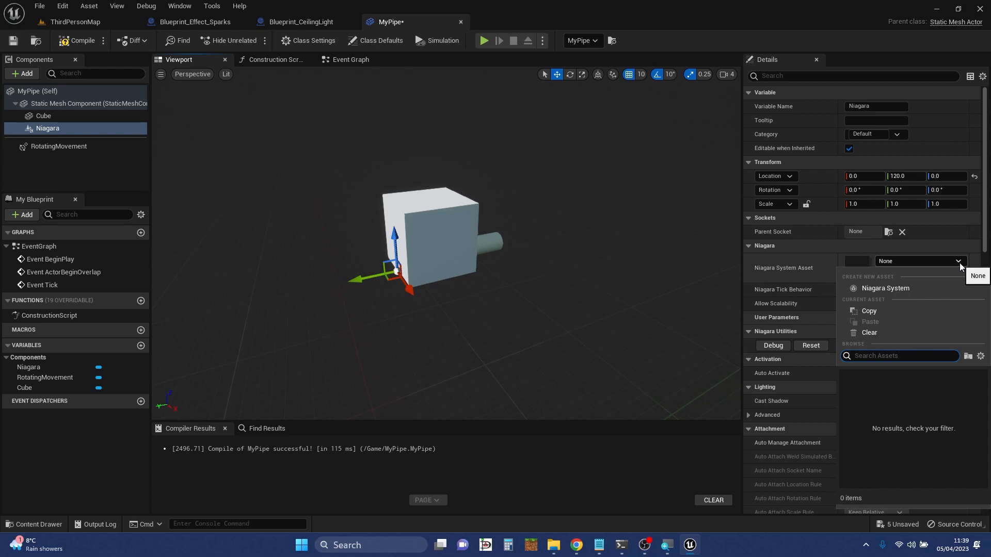
pyautogui.click(958, 262)
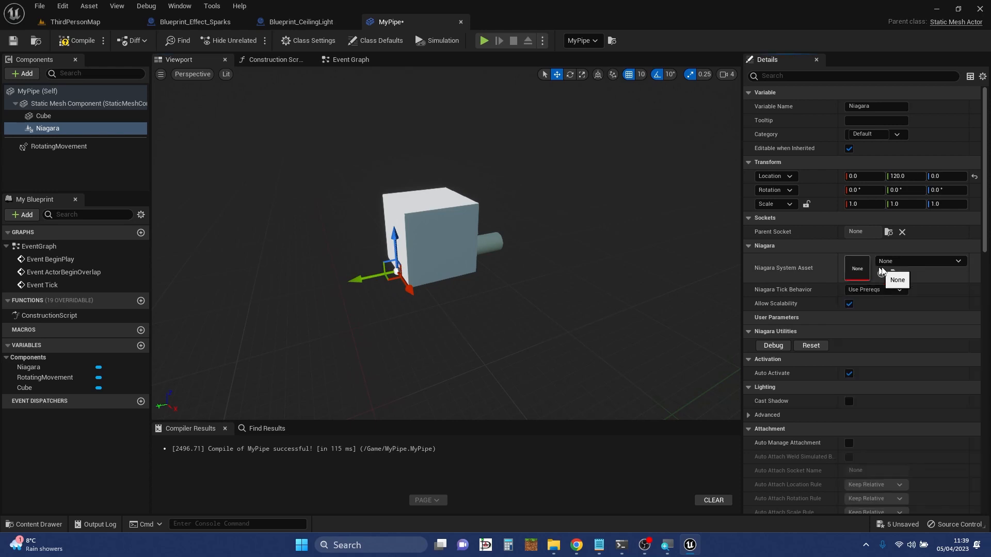
pyautogui.click(959, 262)
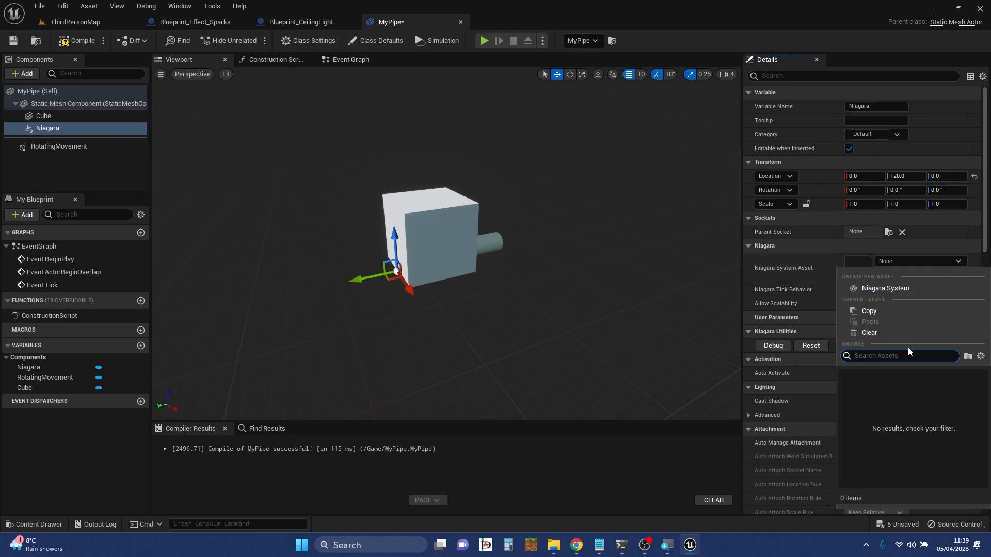
pyautogui.click(900, 287)
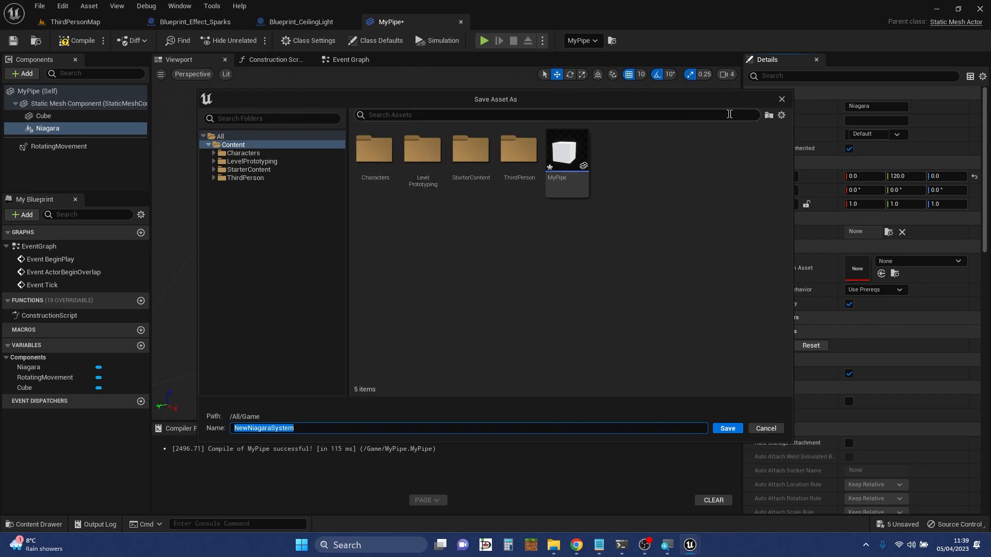
pyautogui.click(782, 99)
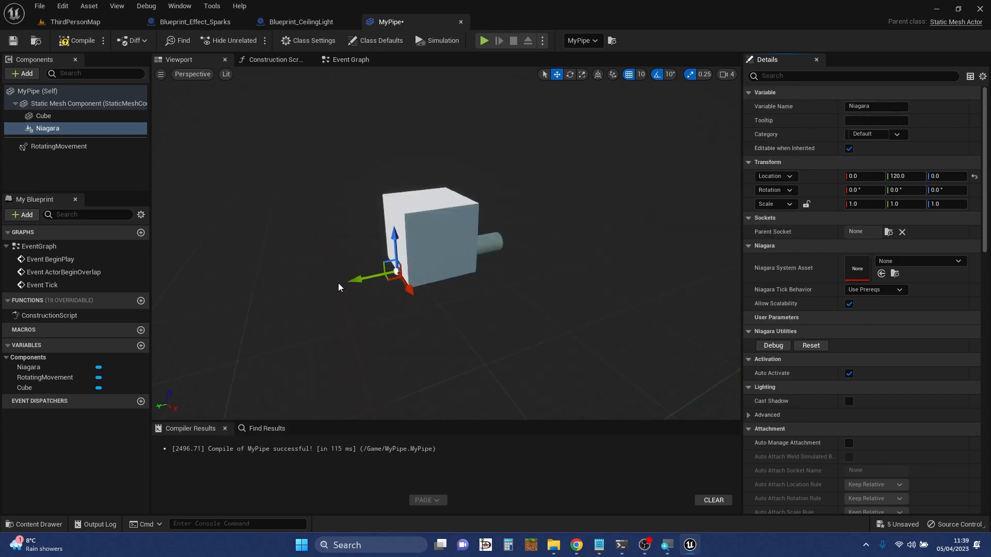
pyautogui.rightClick(76, 132)
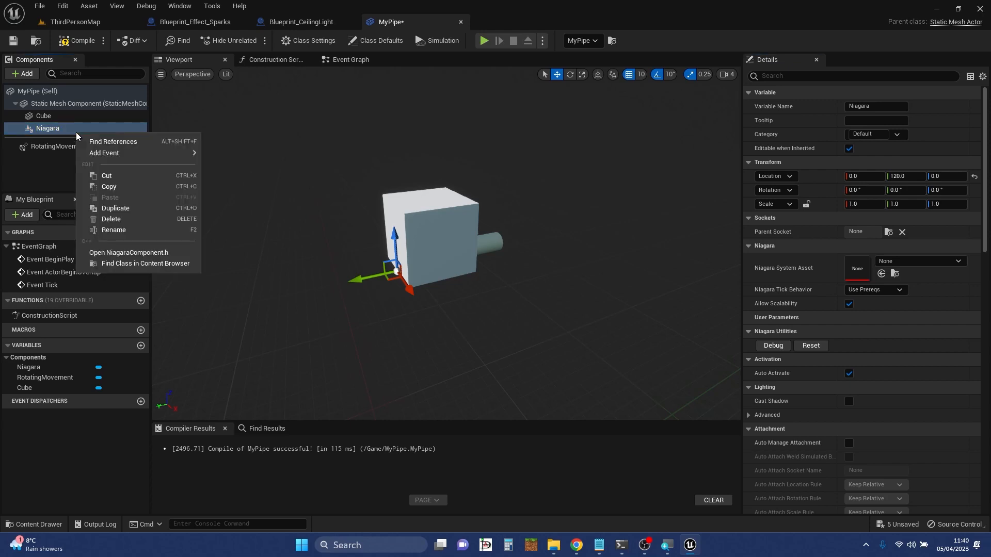
pyautogui.click(153, 219)
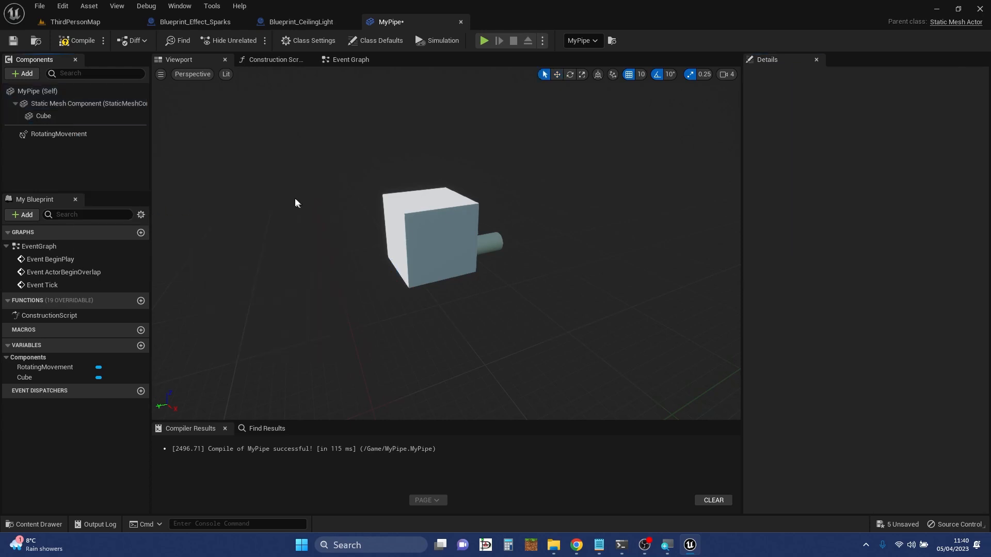
# - Compile the MyPipe blueprint and play-test ThirdPersonMap to check the MyPipe actor's movement
pyautogui.click(84, 44)
pyautogui.click(65, 21)
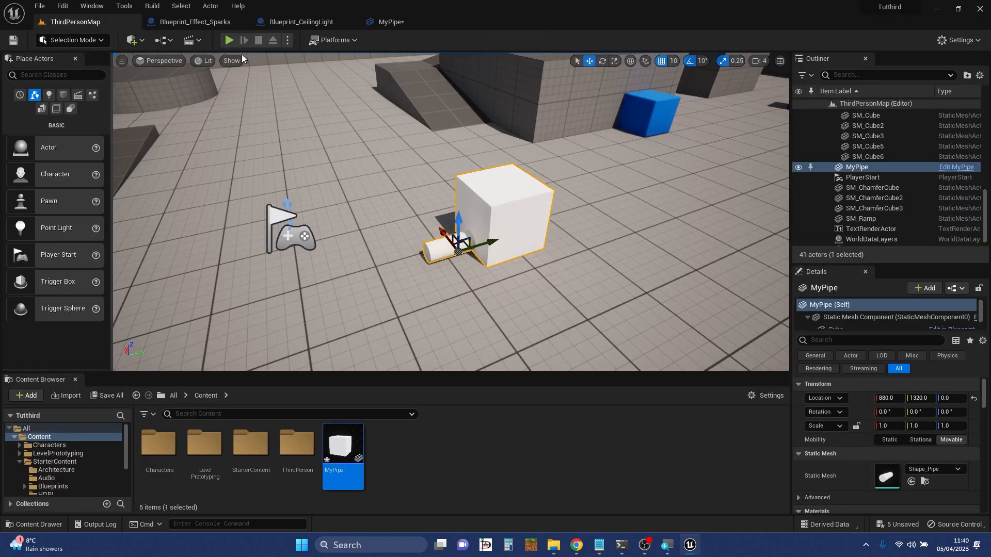
pyautogui.click(229, 40)
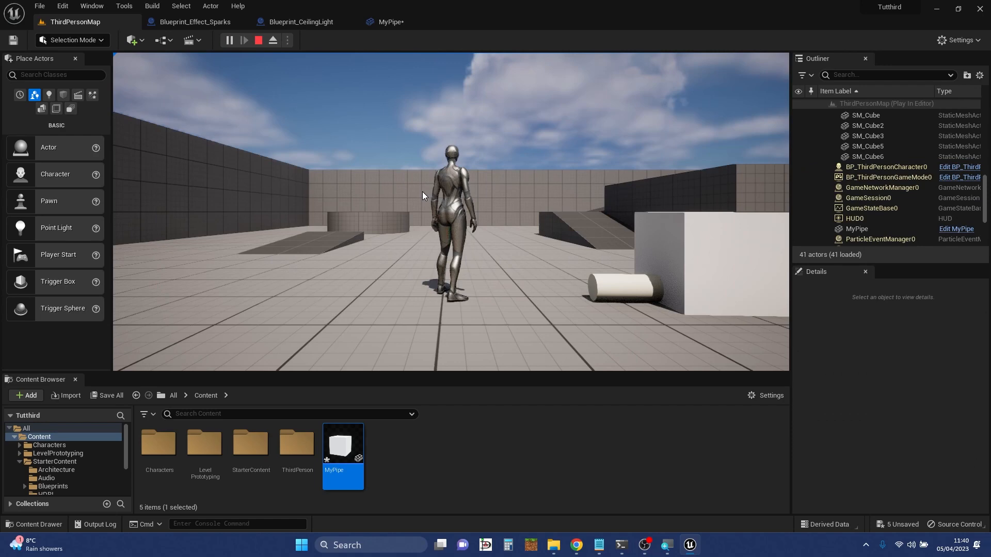
pyautogui.click(422, 191)
pyautogui.press('w')
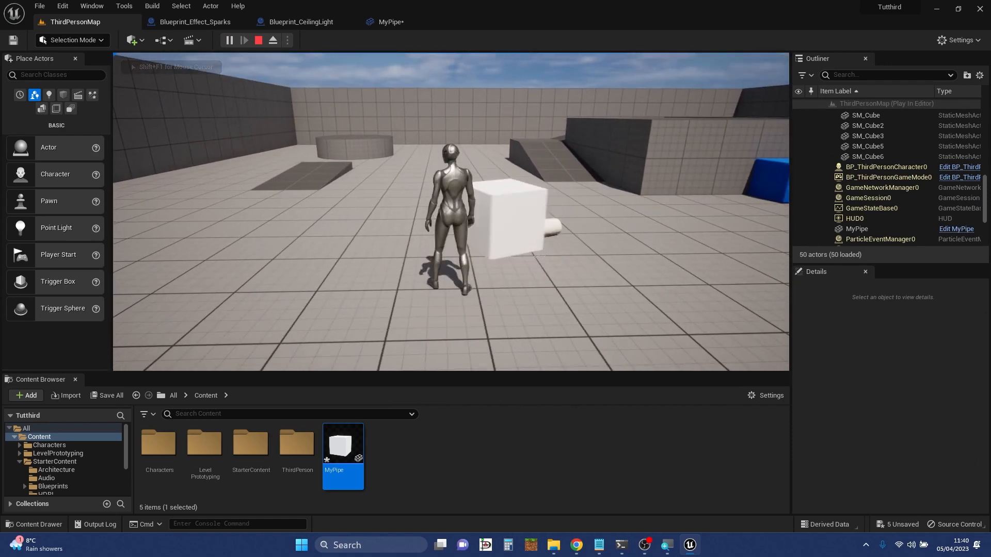
pyautogui.press('Escape')
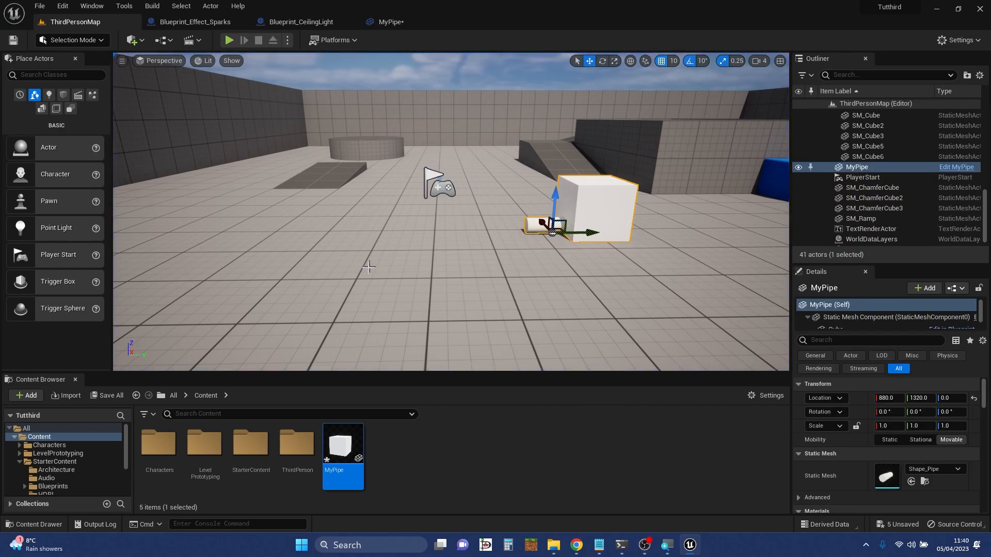
# - Place a second MyPipe actor in ThirdPersonMap at about X 790, Y 810 and play-test the level with both actors
pyautogui.moveTo(342, 446); pyautogui.dragTo(251, 254)
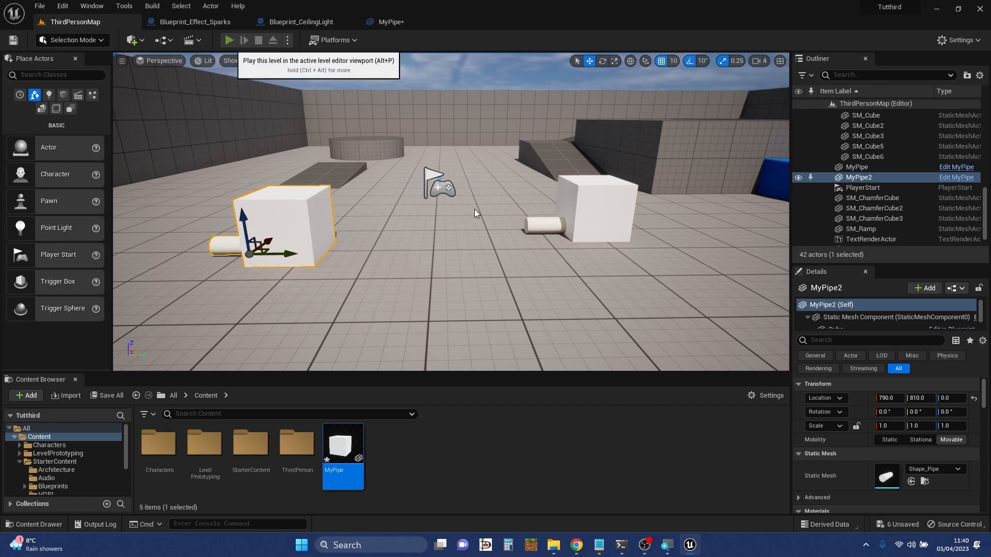
pyautogui.hotkey('alt', 'p')
pyautogui.press('s')
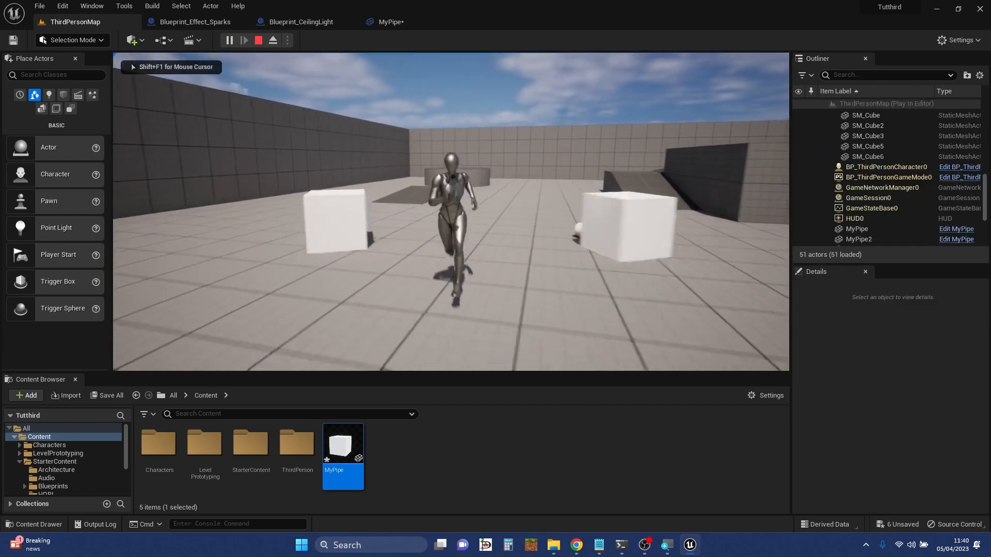
pyautogui.press('w')
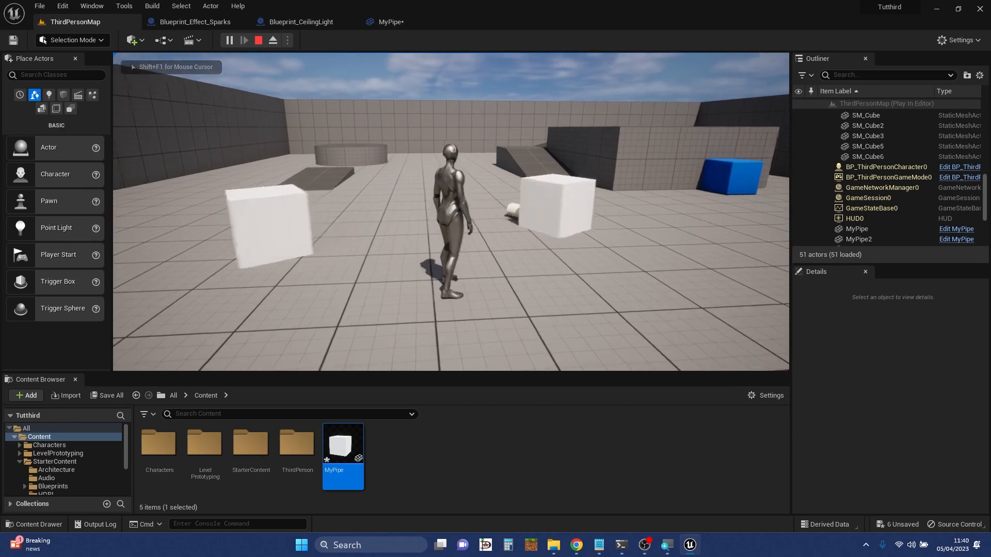
pyautogui.press('Escape')
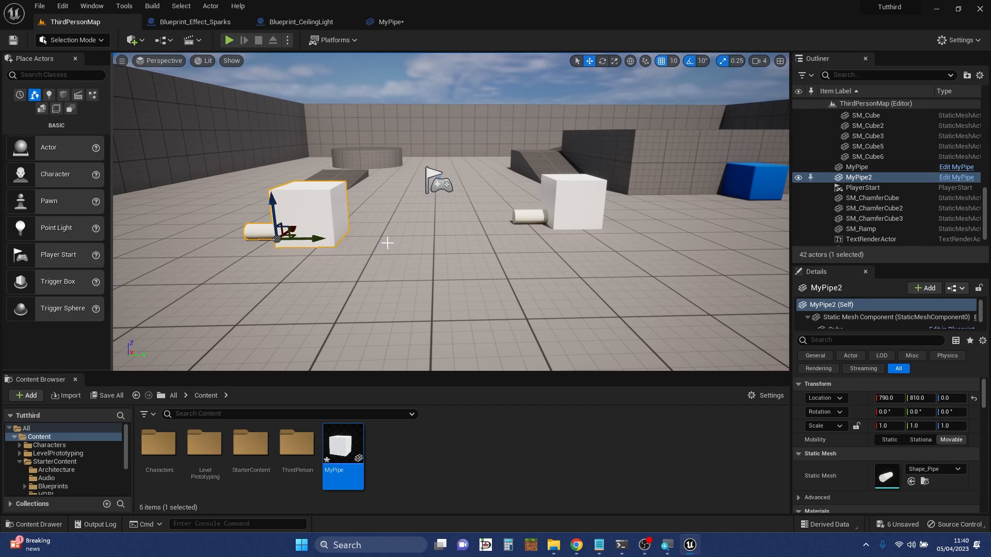
# - Create a Blueprint Class named MyThing in the Content folder with Actor as its parent class
pyautogui.rightClick(466, 449)
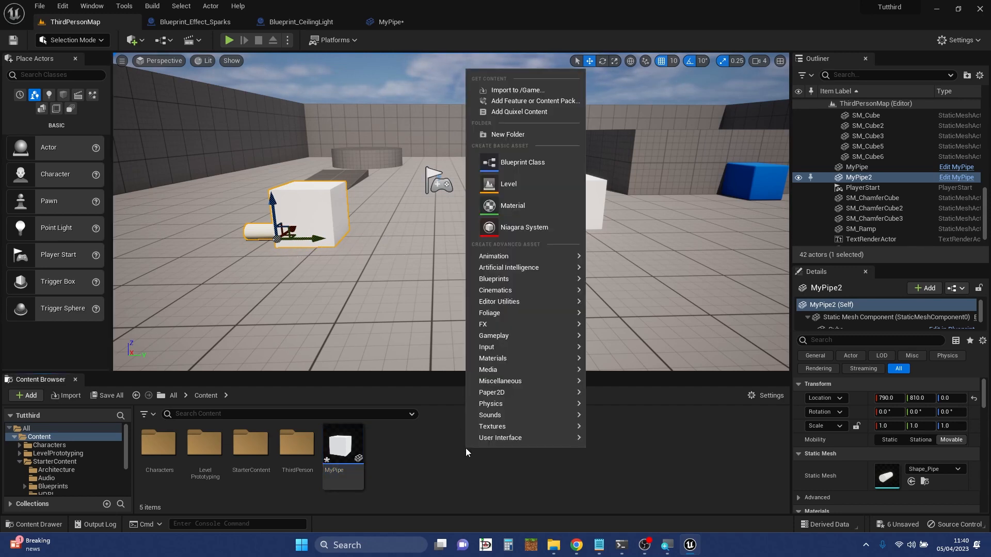
pyautogui.click(514, 159)
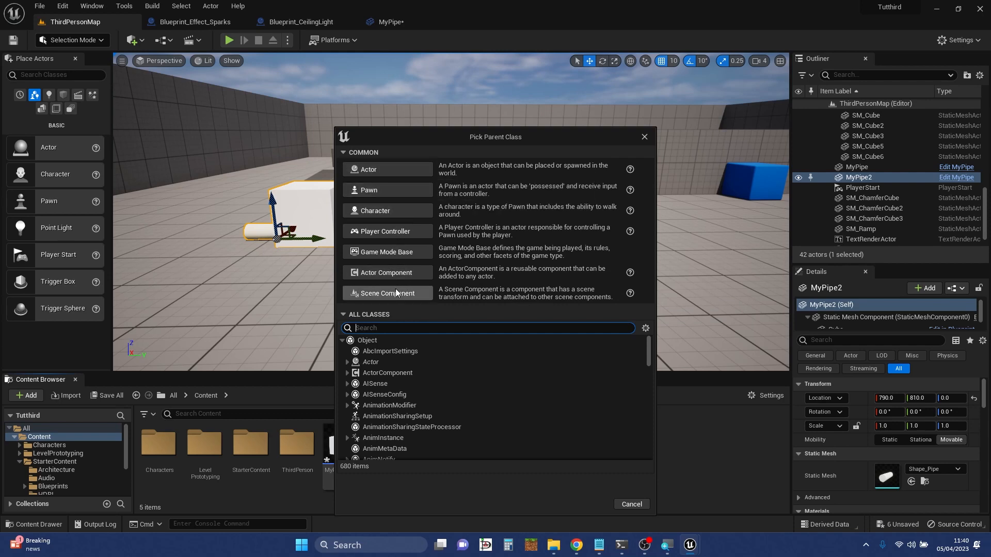
pyautogui.click(345, 315)
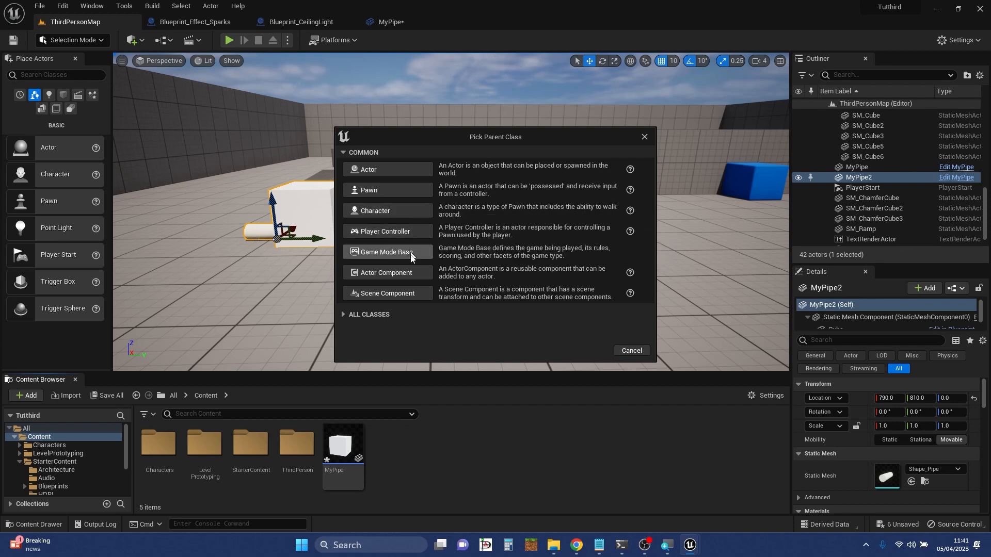
pyautogui.click(370, 314)
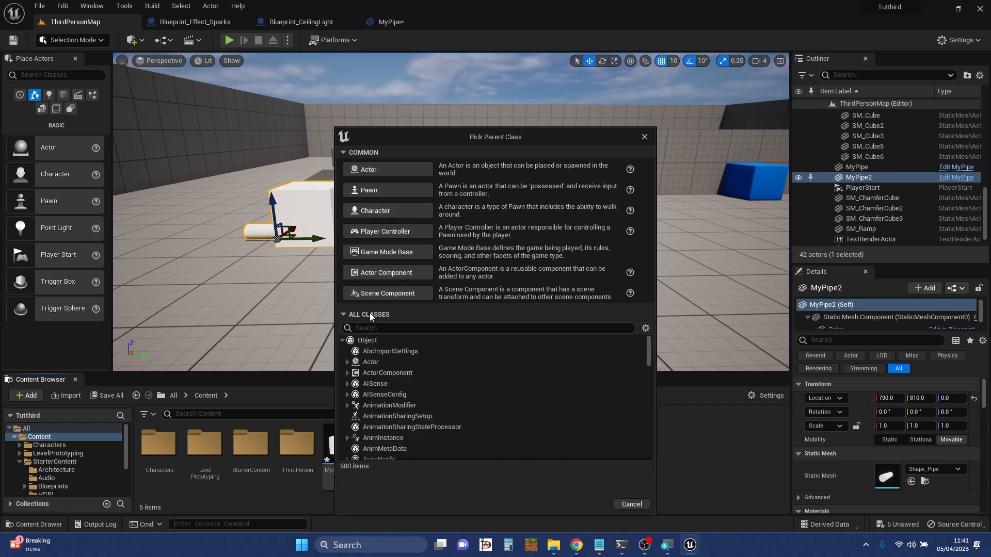
pyautogui.click(468, 328)
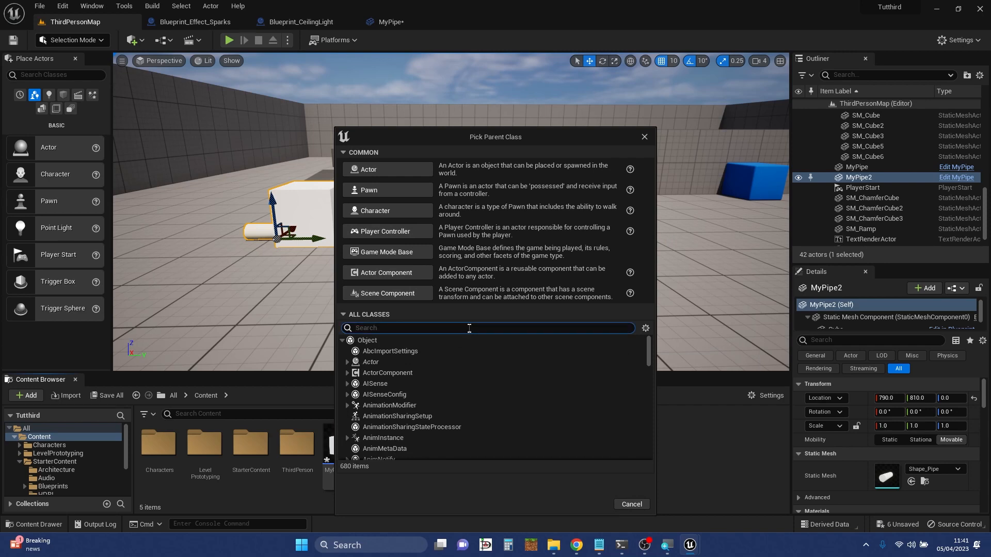
pyautogui.scroll(-3, 476, 392)
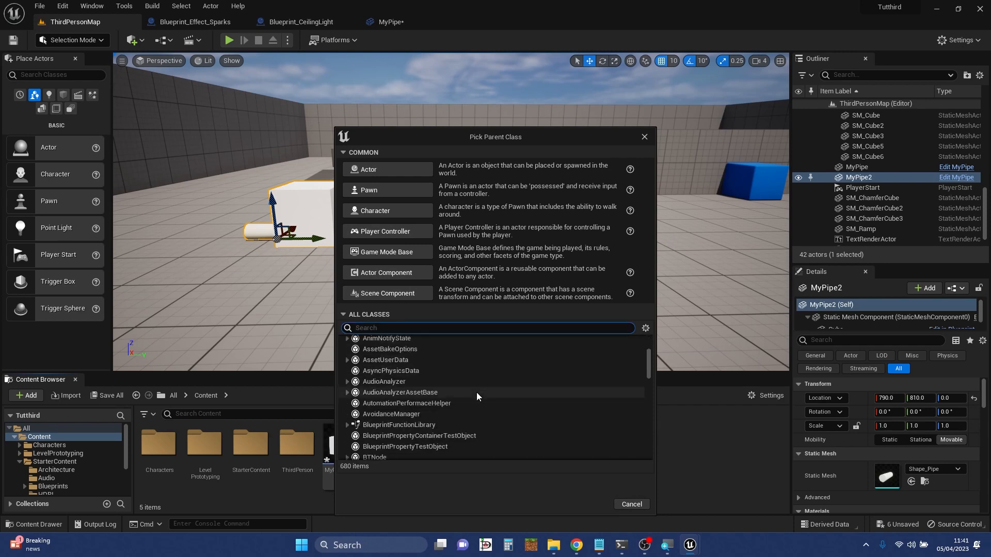
pyautogui.scroll(3, 476, 392)
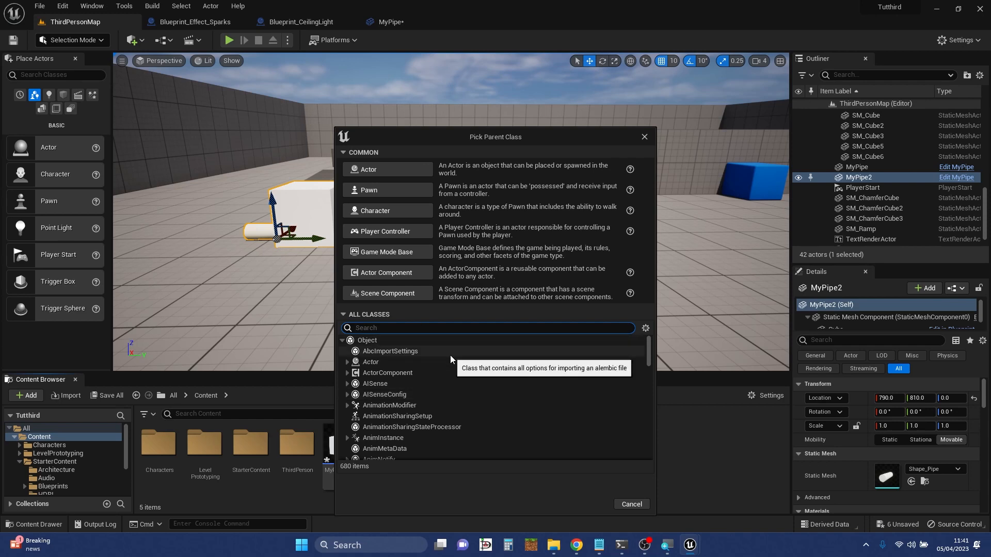
pyautogui.click(387, 169)
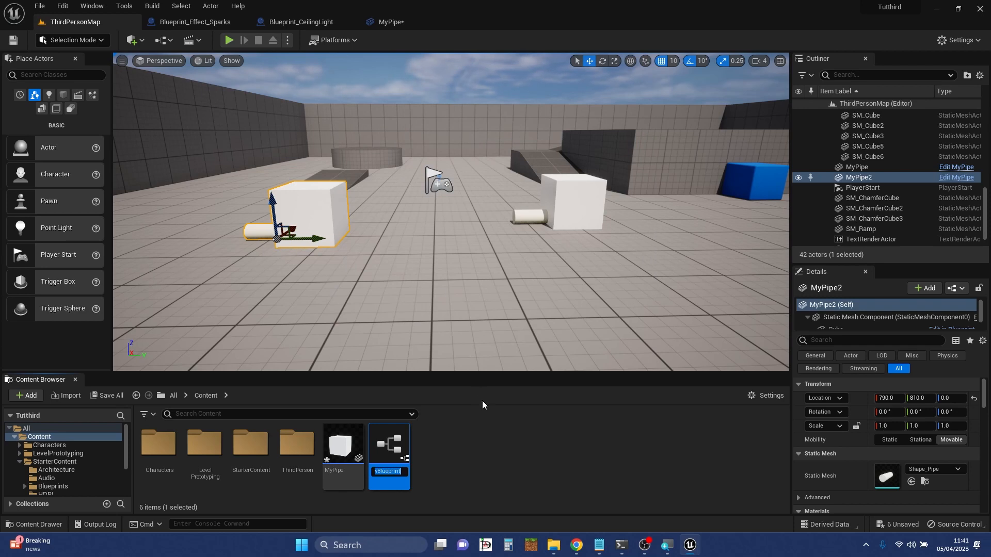
pyautogui.write('My')
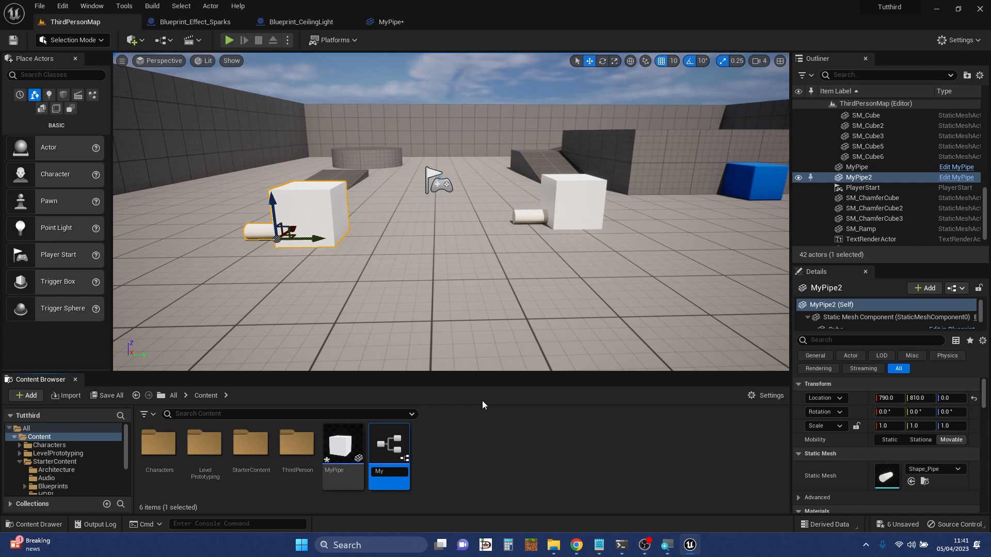
pyautogui.write('Thing')
pyautogui.press('Return')
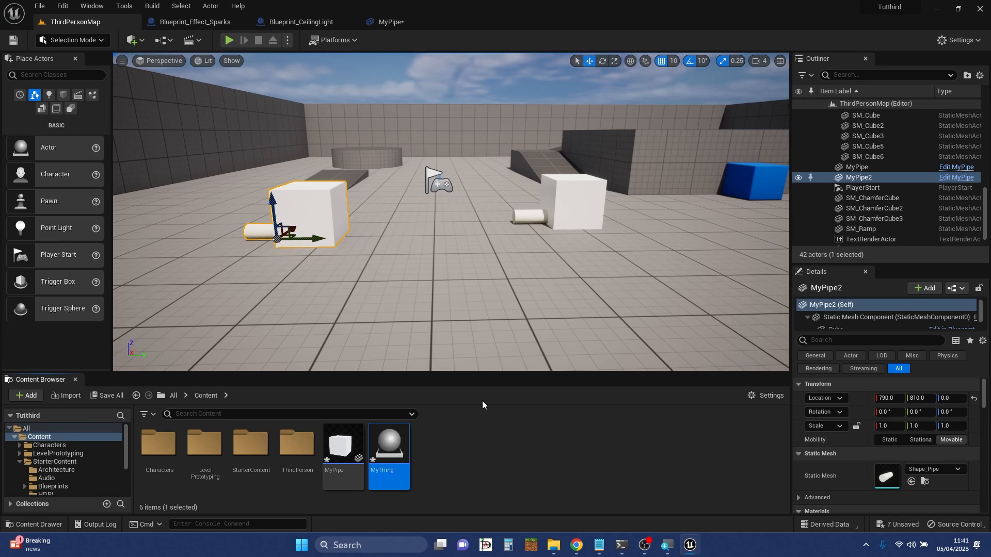
# - Open the MyThing blueprint for editing and add a Static Mesh component with its default name under DefaultSceneRoot
pyautogui.press('Return')
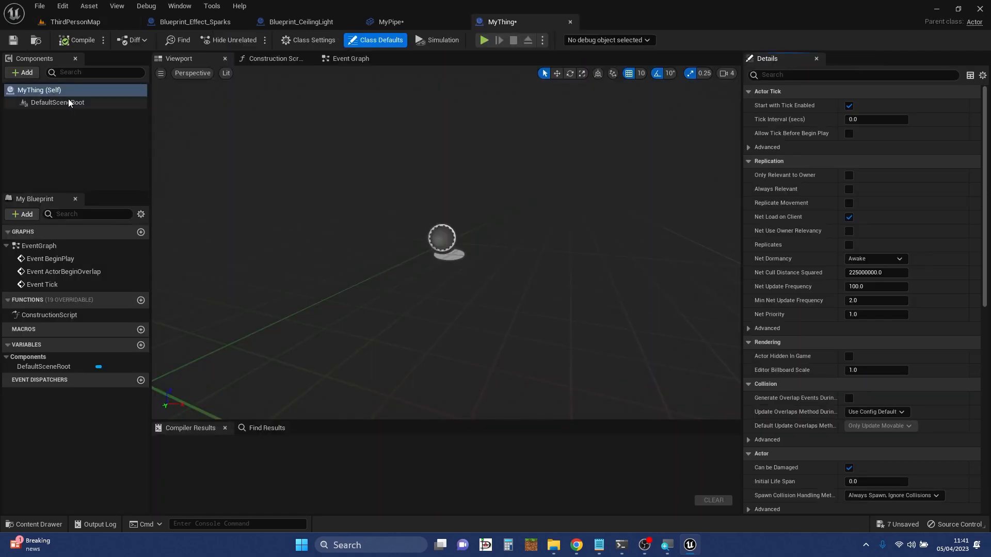
pyautogui.moveTo(448, 248)
pyautogui.mouseDown(button='right')
pyautogui.moveTo(472, 263)
pyautogui.moveTo(475, 309)
pyautogui.moveTo(448, 315)
pyautogui.moveTo(446, 259)
pyautogui.mouseUp(button='right')
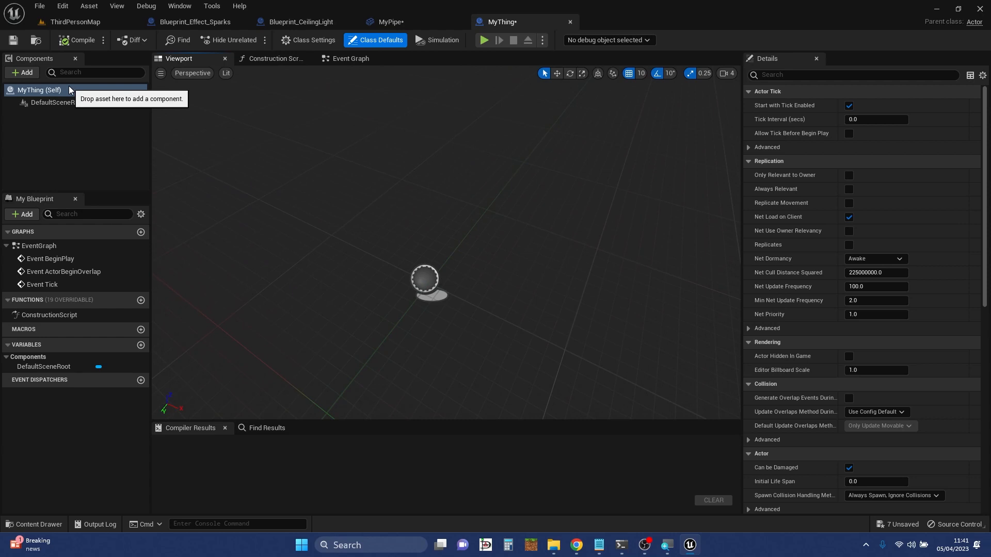
pyautogui.click(22, 73)
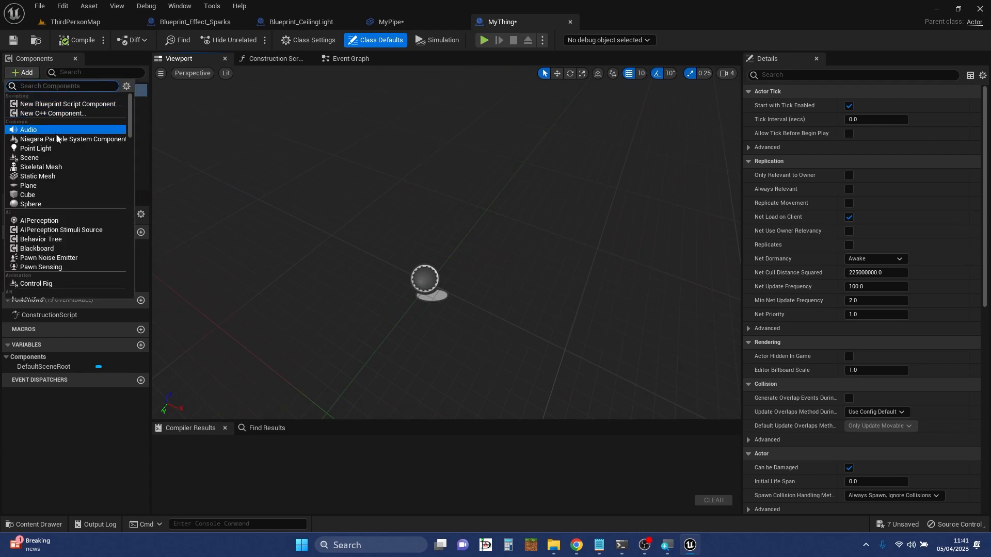
pyautogui.click(52, 176)
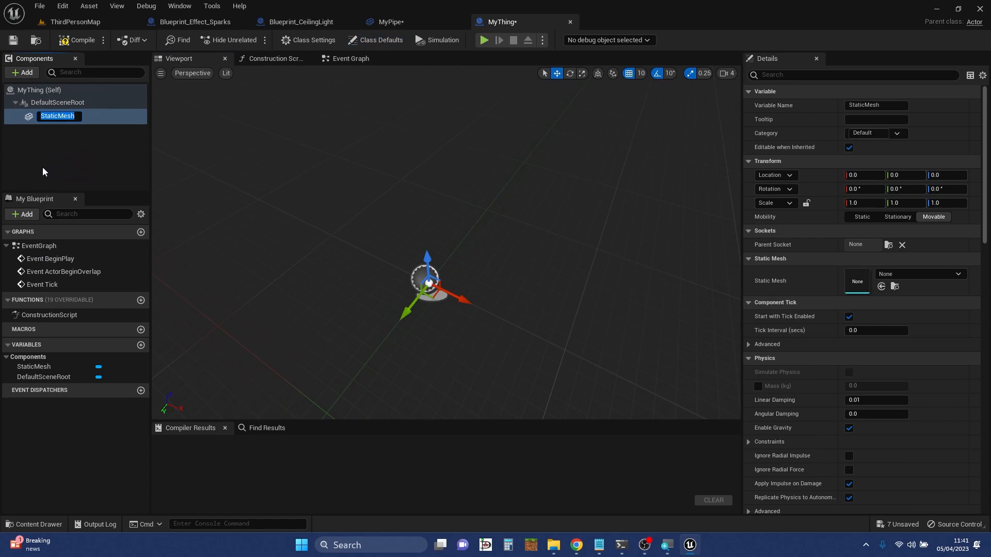
pyautogui.click(80, 157)
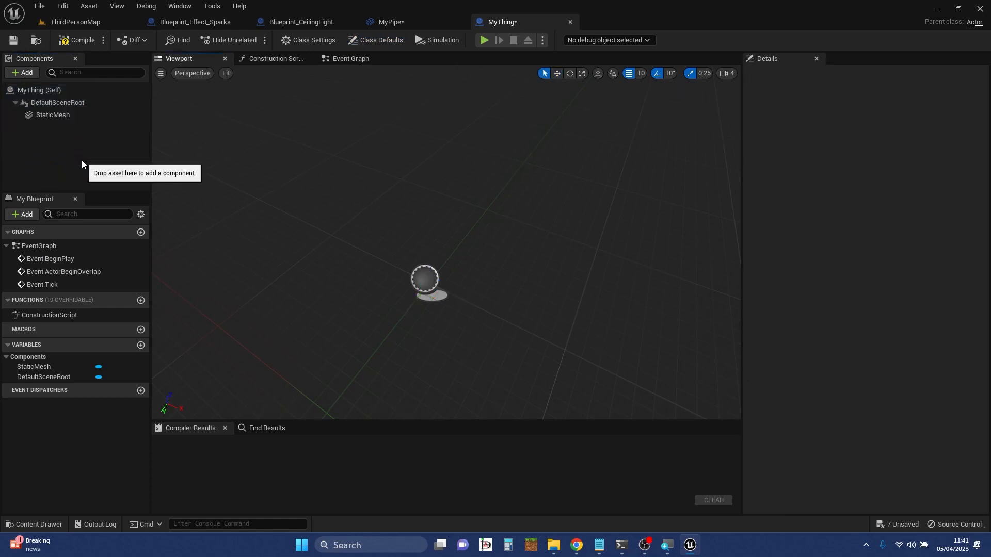
# - Assign the Shape_Cone mesh to MyThing's StaticMesh component and compile the blueprint
pyautogui.click(58, 118)
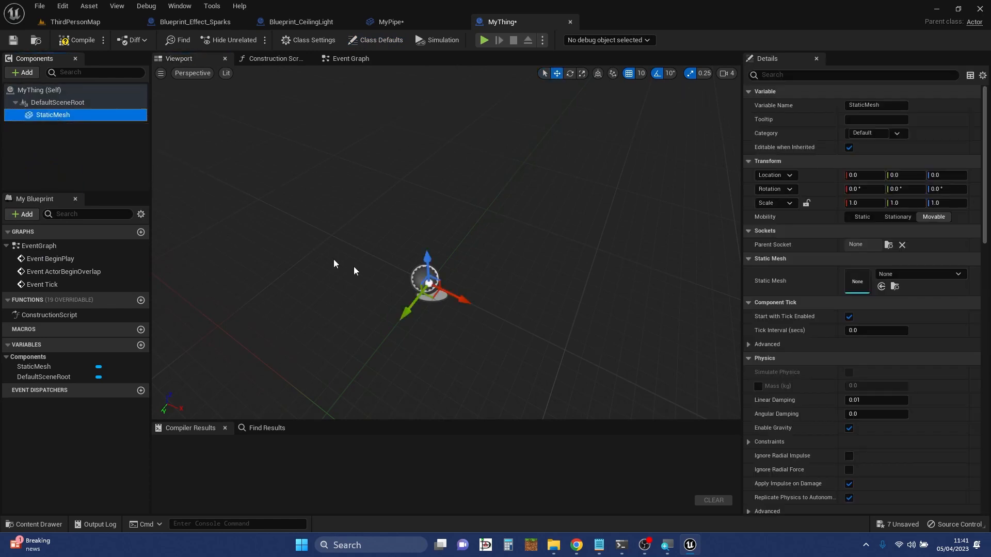
pyautogui.click(955, 275)
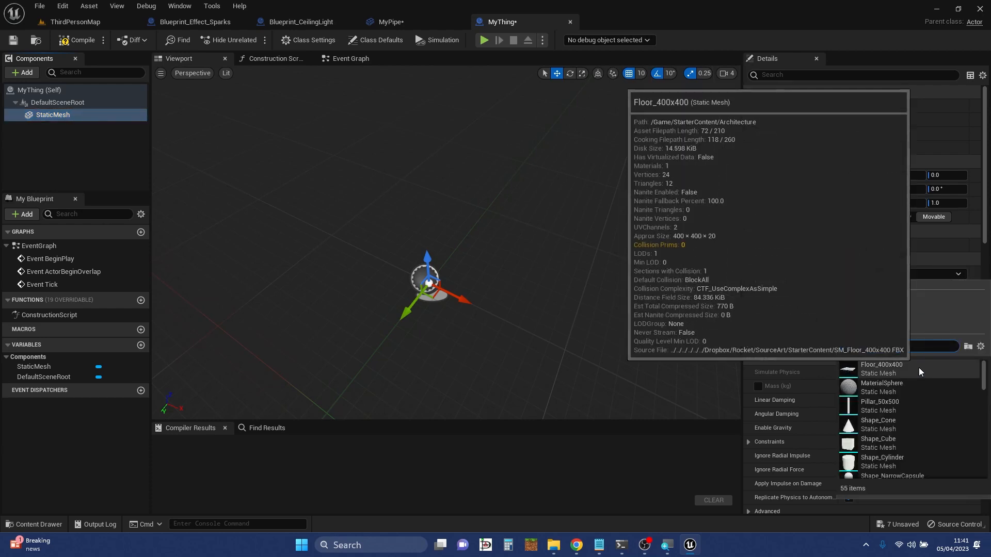
pyautogui.click(893, 427)
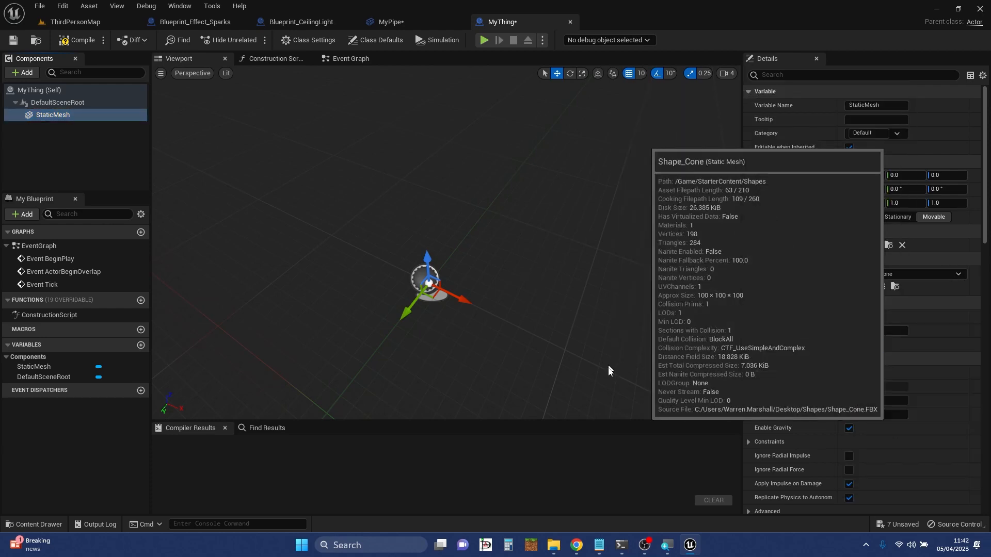
pyautogui.click(71, 42)
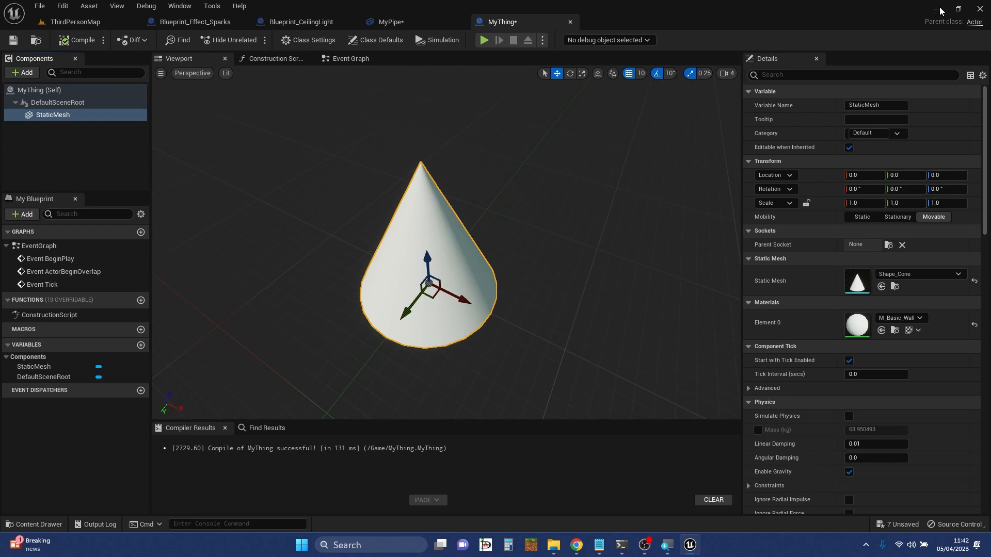
# - Place two MyThing actors in ThirdPersonMap at about X 580, Y 1100 and X 530, Y 1340
pyautogui.click(73, 22)
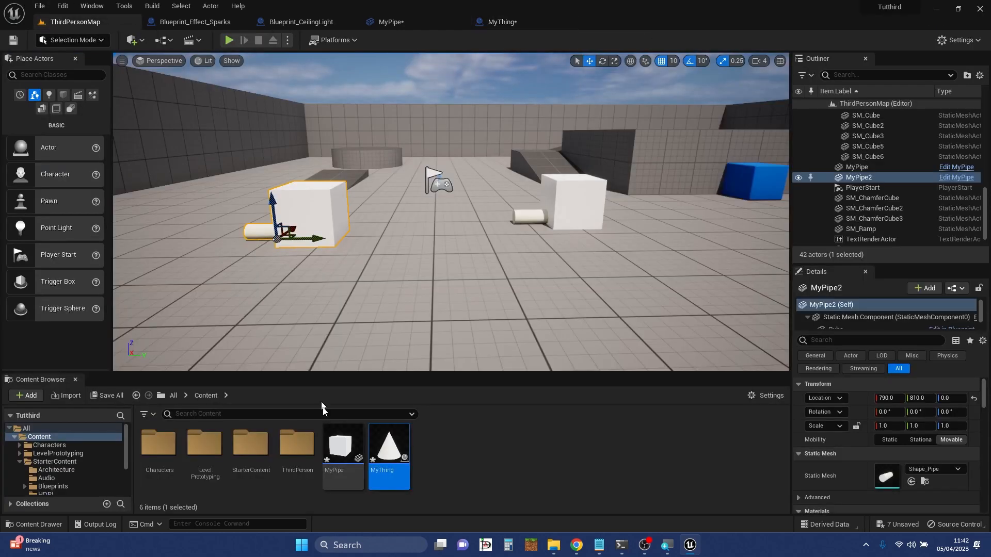
pyautogui.moveTo(388, 454); pyautogui.dragTo(436, 292)
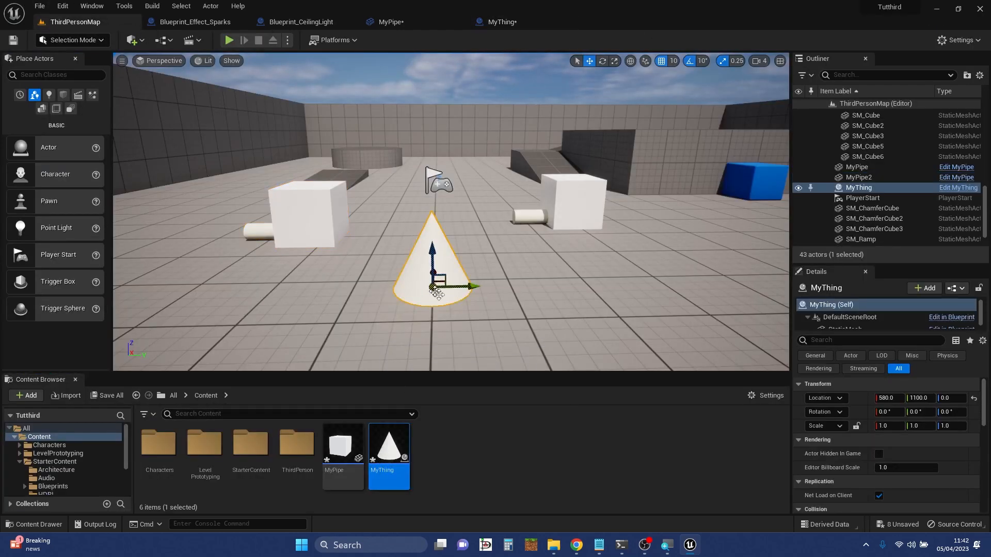
pyautogui.moveTo(388, 454); pyautogui.dragTo(563, 306)
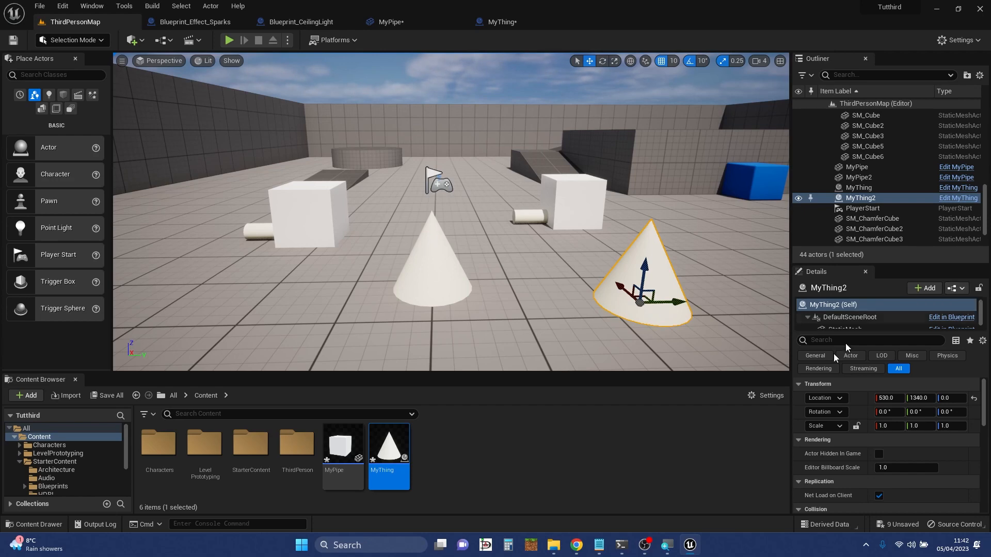
pyautogui.rightClick(502, 432)
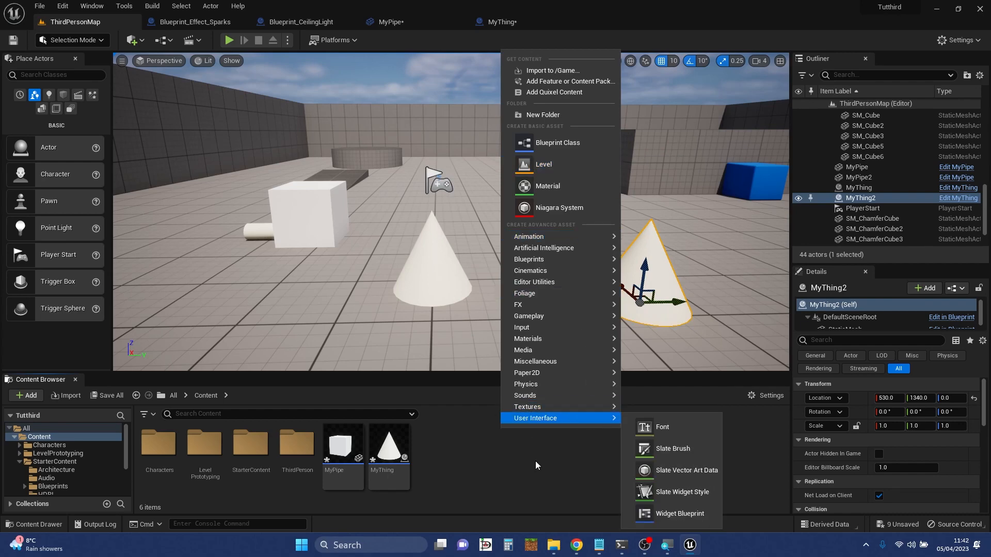
pyautogui.moveTo(551, 342)
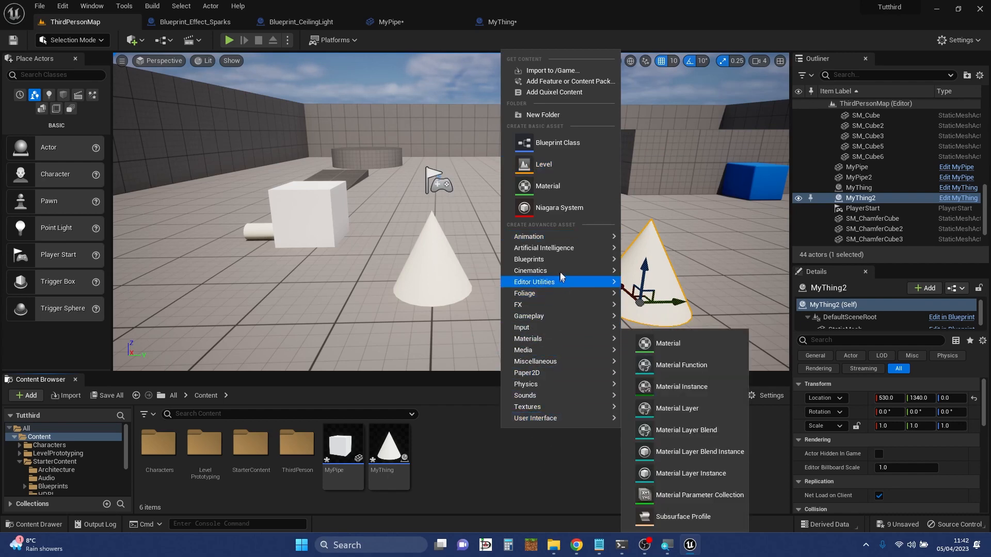
pyautogui.moveTo(581, 262)
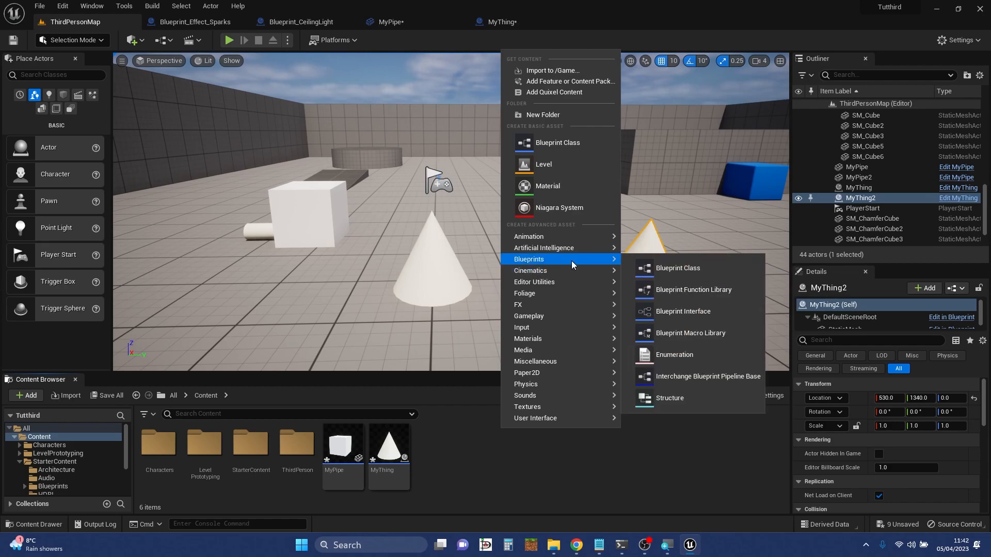
pyautogui.click(521, 443)
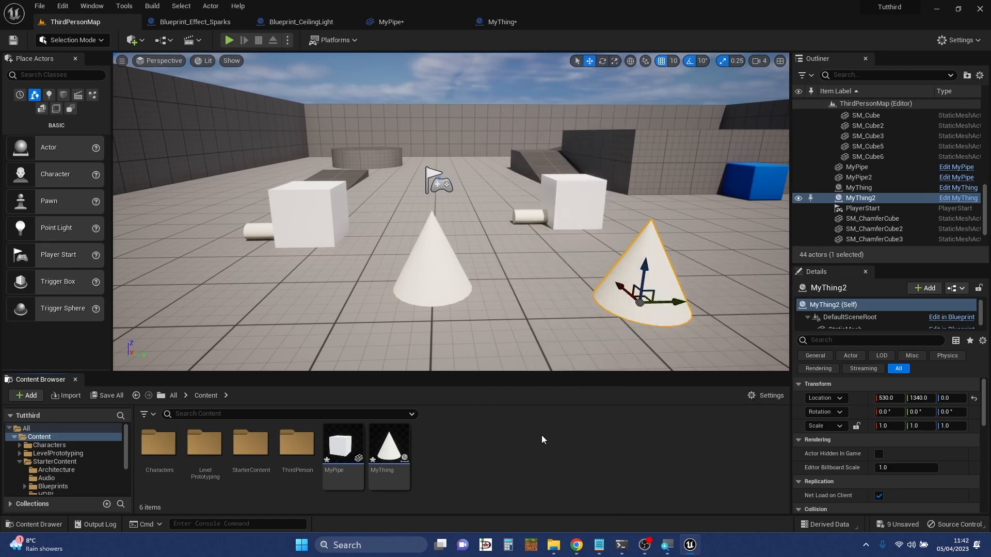